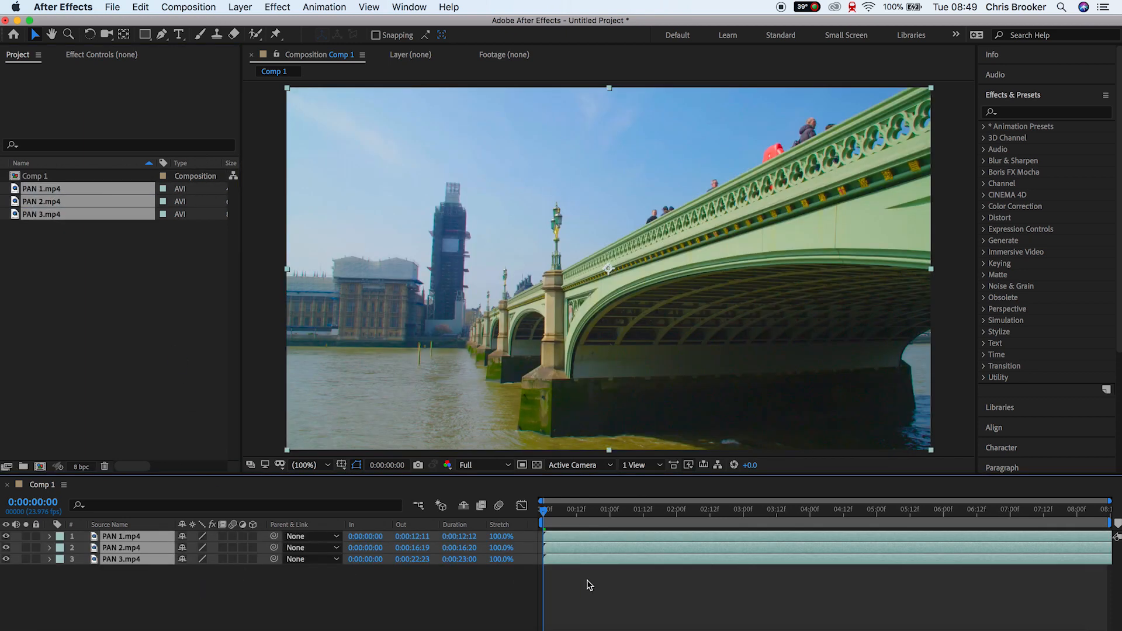
- Stagger the clips so PAN 3.mp4 starts at 0:00:01:00 and PAN 2.mp4 at 0:00:02:01, with PAN 1.mp4 as the lowest layer
click(559, 585)
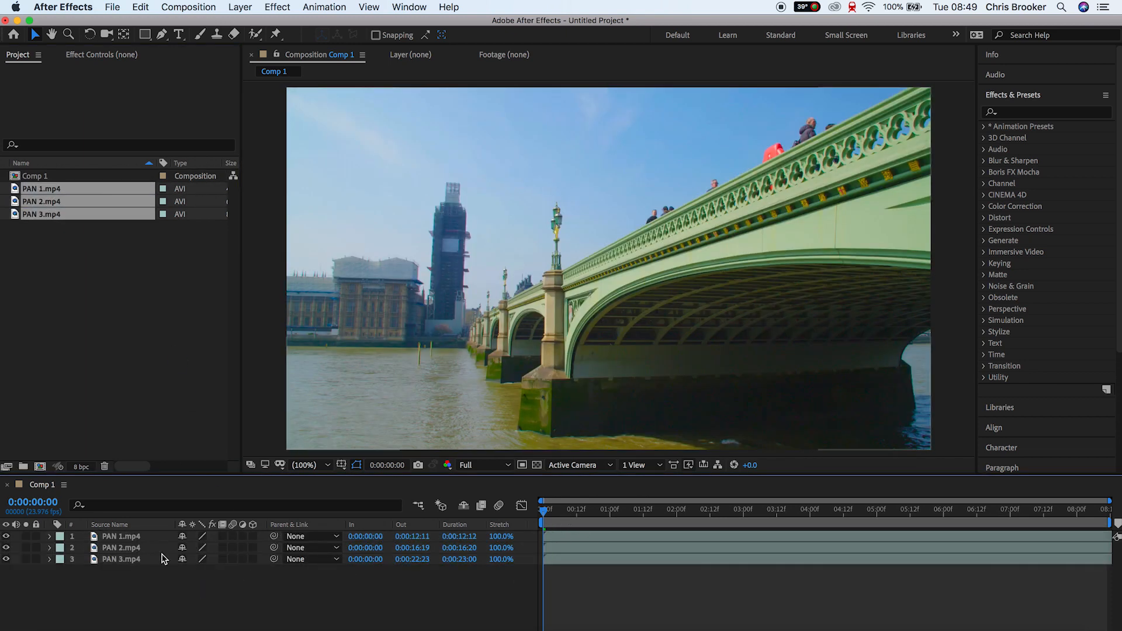
drag(570, 555, 635, 549)
drag(581, 559, 717, 561)
drag(121, 537, 126, 565)
drag(121, 537, 143, 554)
click(121, 537)
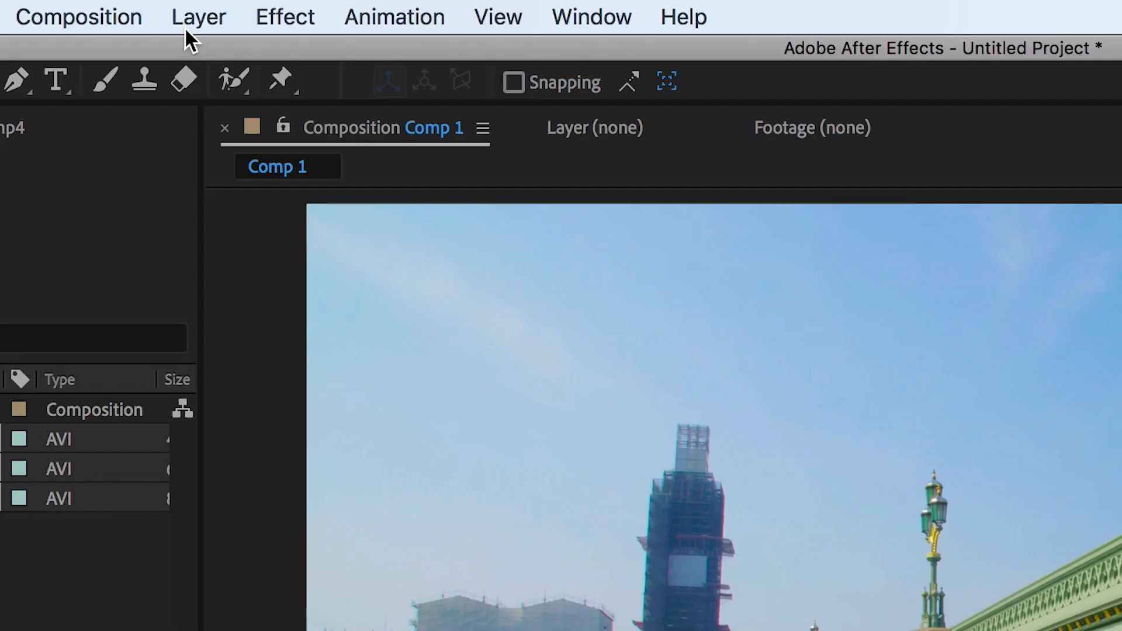
- Add a null object to the composition and parent all three PAN layers to it
click(240, 6)
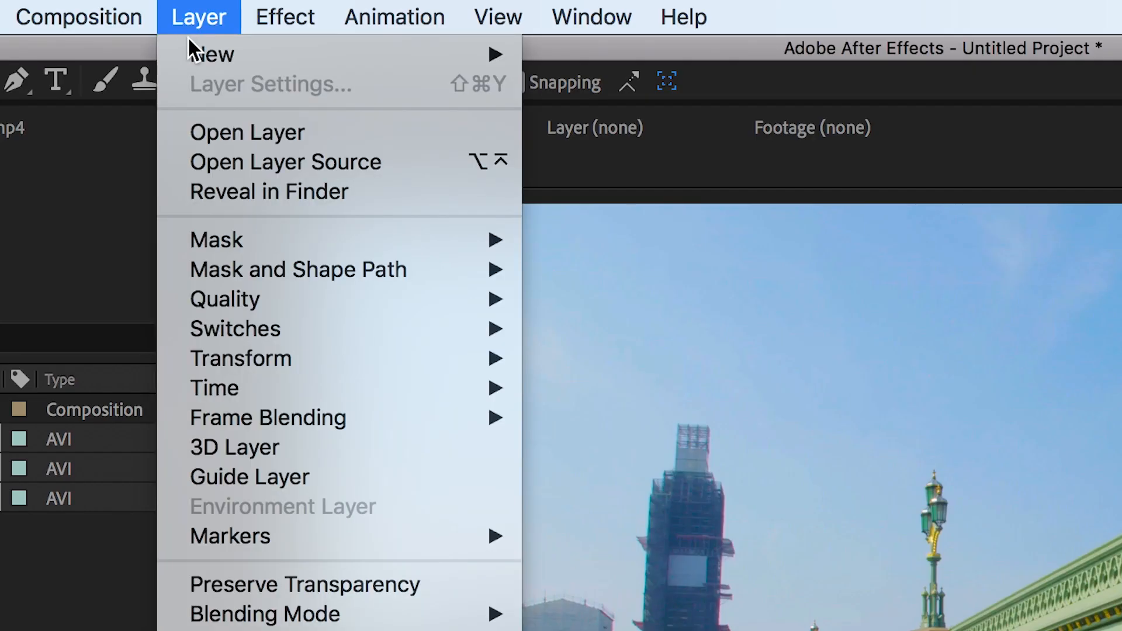
mouse_move(330, 23)
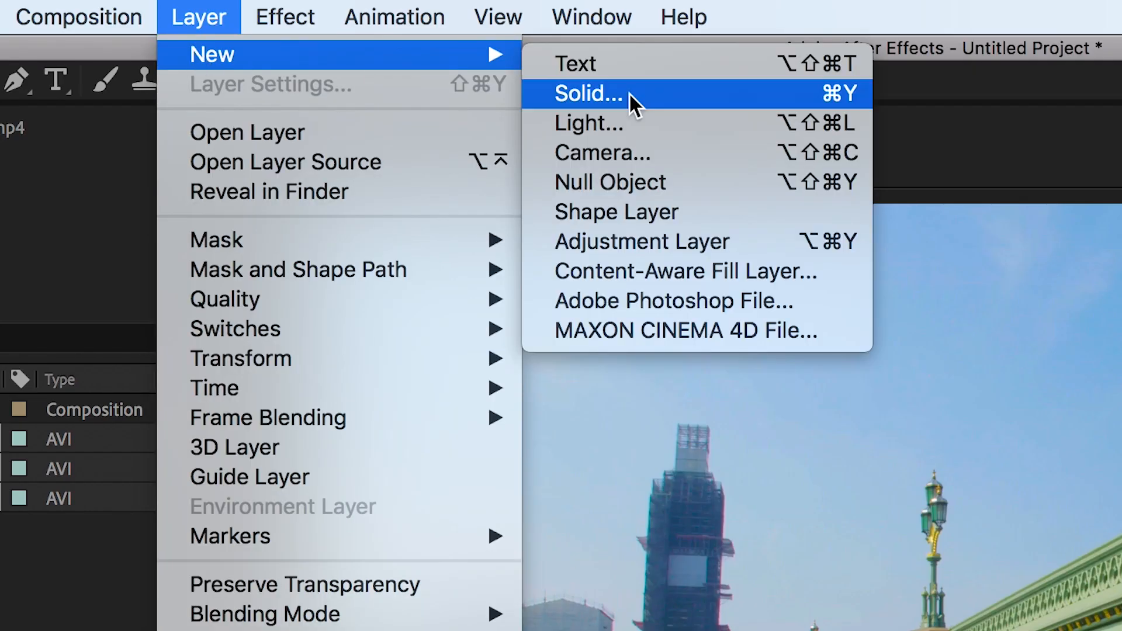
click(745, 177)
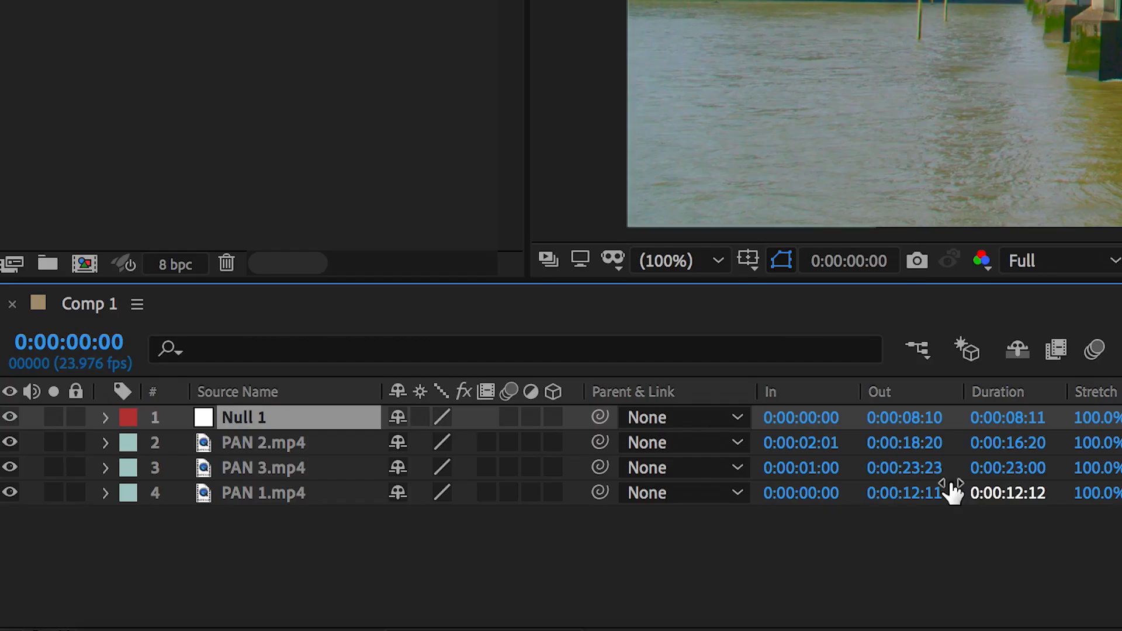
drag(297, 552, 282, 441)
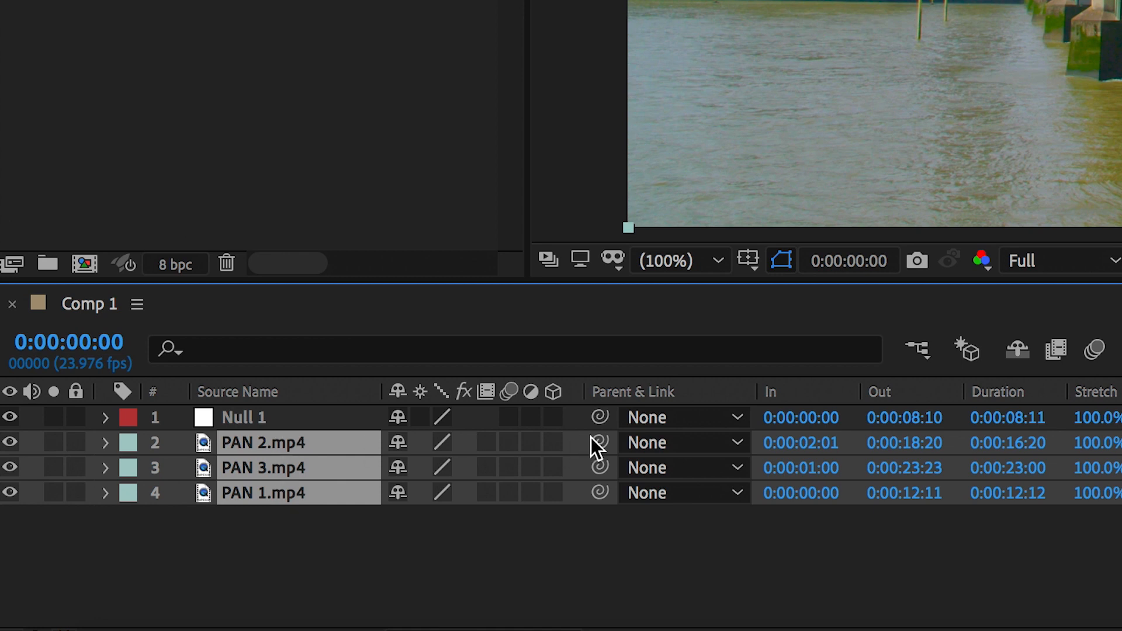
drag(591, 437, 298, 419)
- Set a starting Position keyframe on the null layer at 0:00:00:21
drag(583, 513, 603, 515)
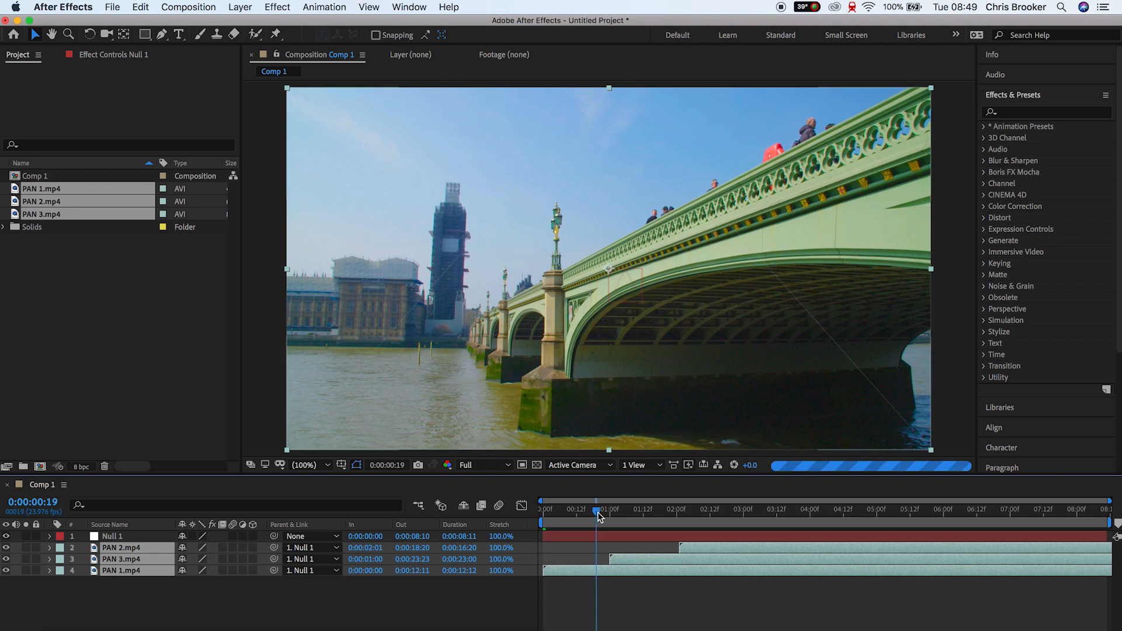
click(597, 538)
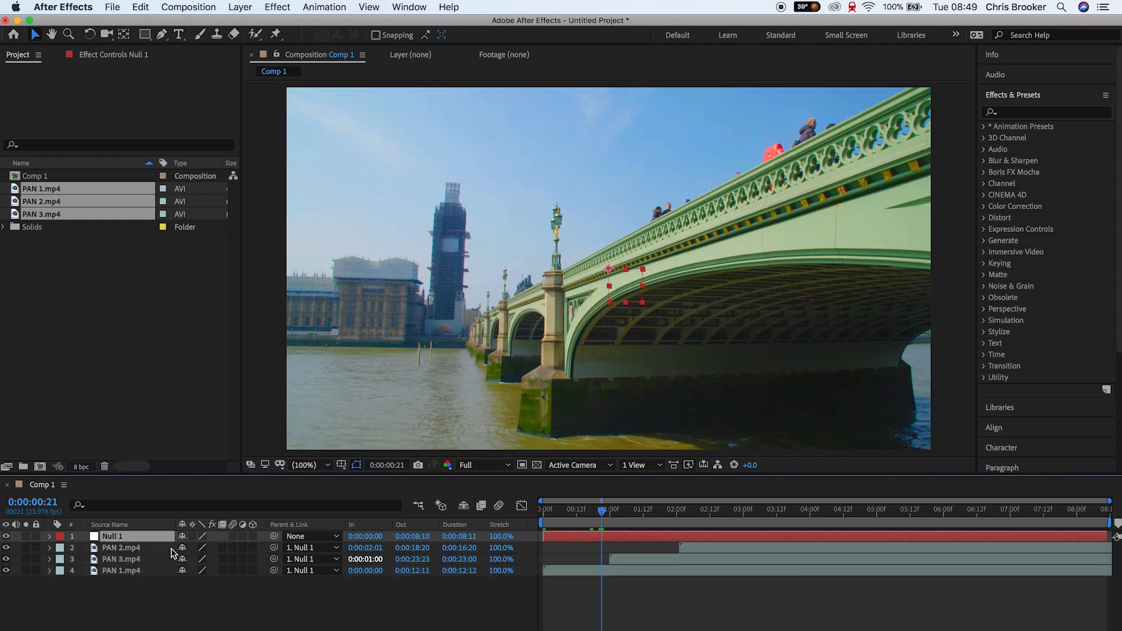
key(p)
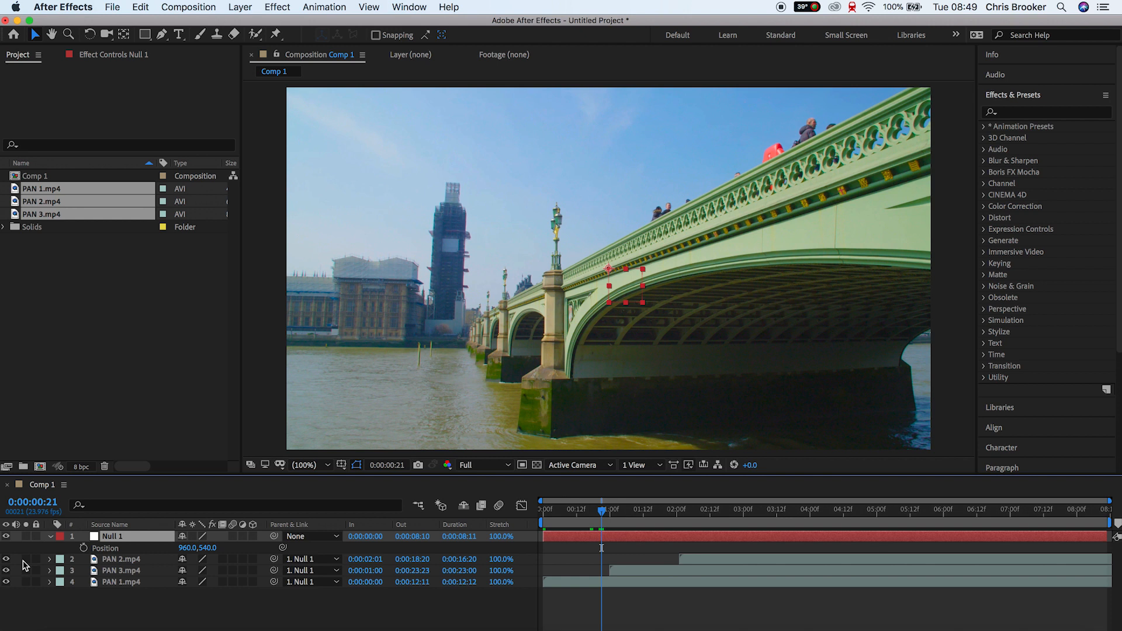
click(83, 548)
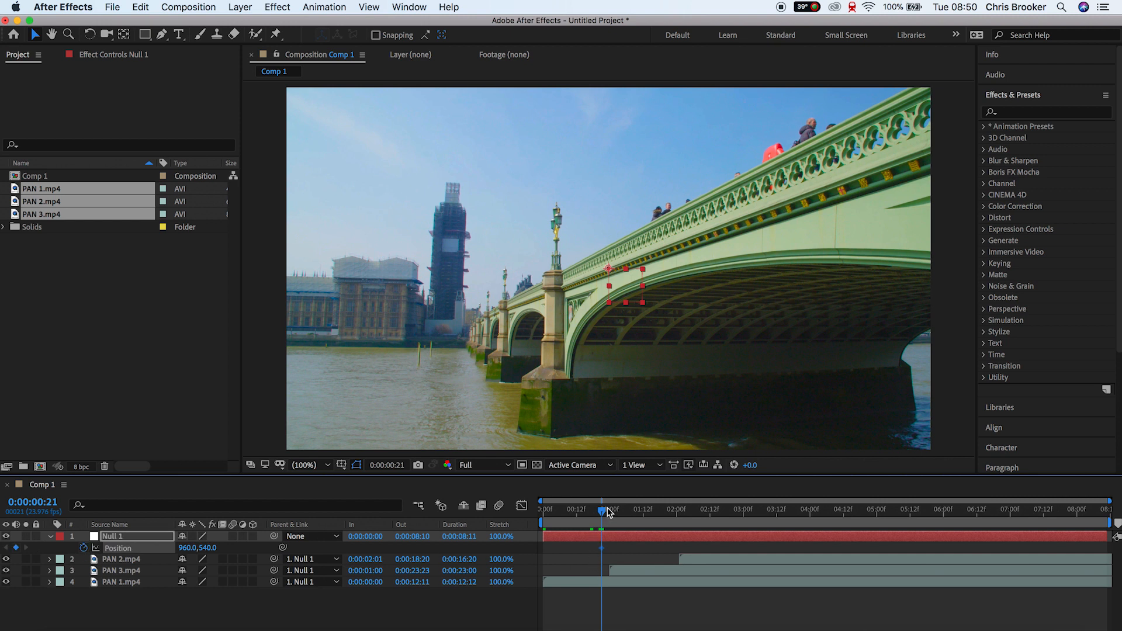
- At 0:00:01:03, hide PAN 2 and PAN 3 and set the null's X position to -962, sliding PAN 1 out of frame
drag(605, 513, 620, 514)
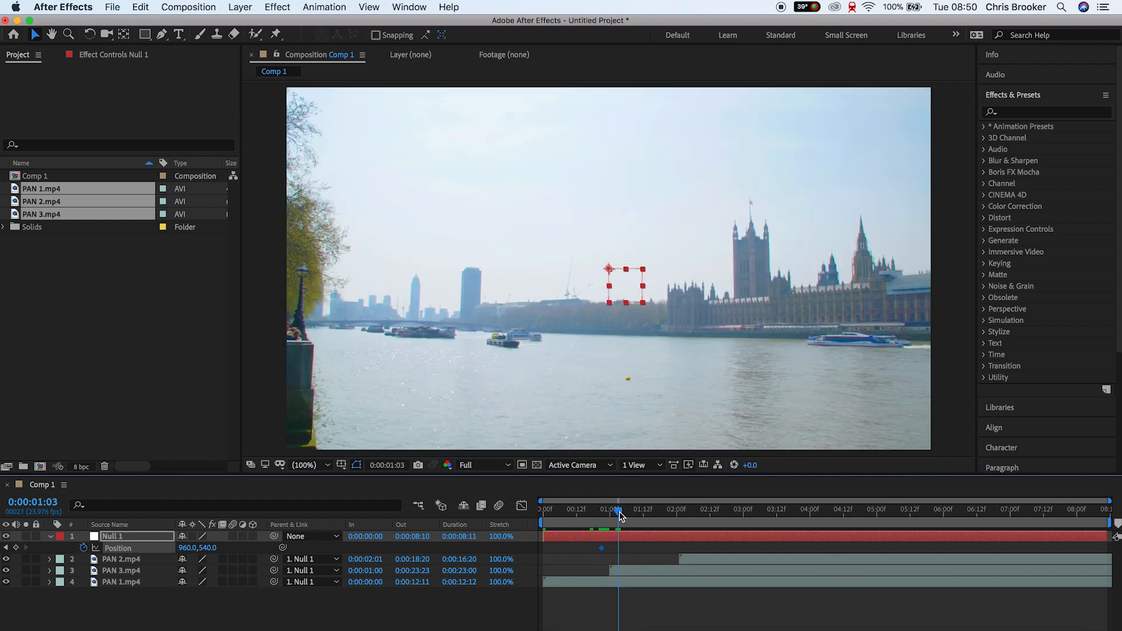
drag(6, 570, 6, 559)
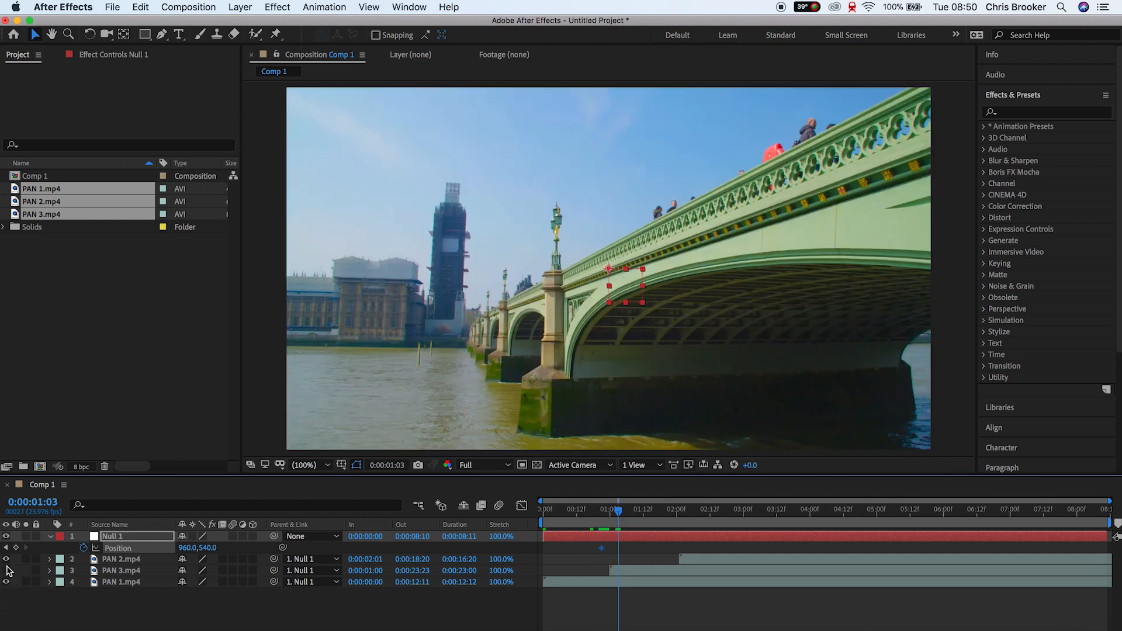
drag(187, 548, 116, 549)
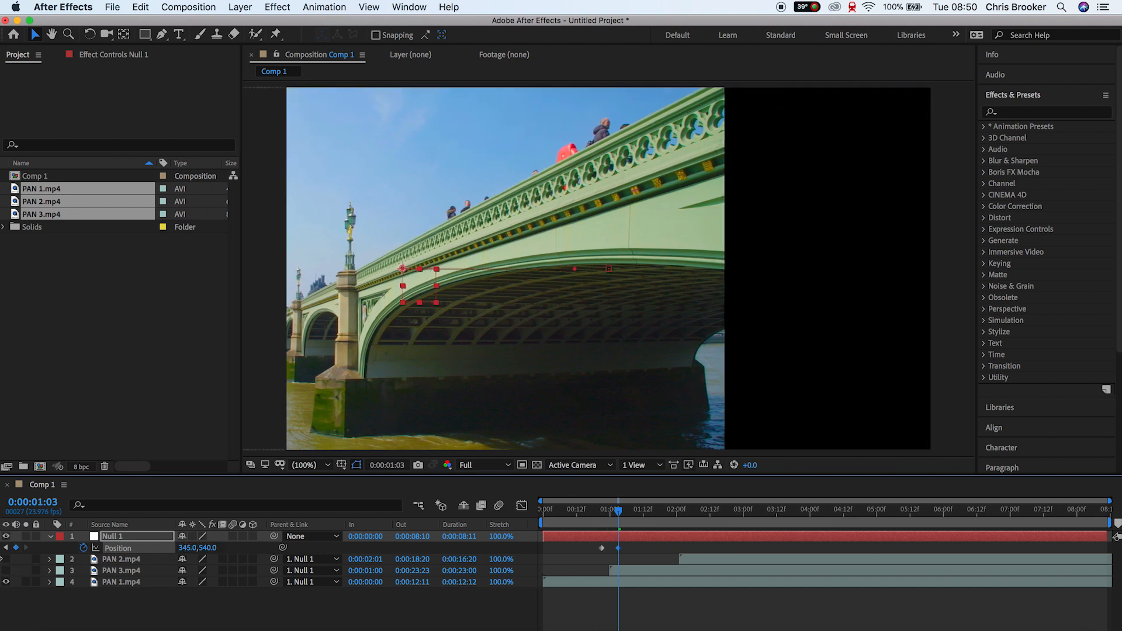
drag(193, 548, 2, 555)
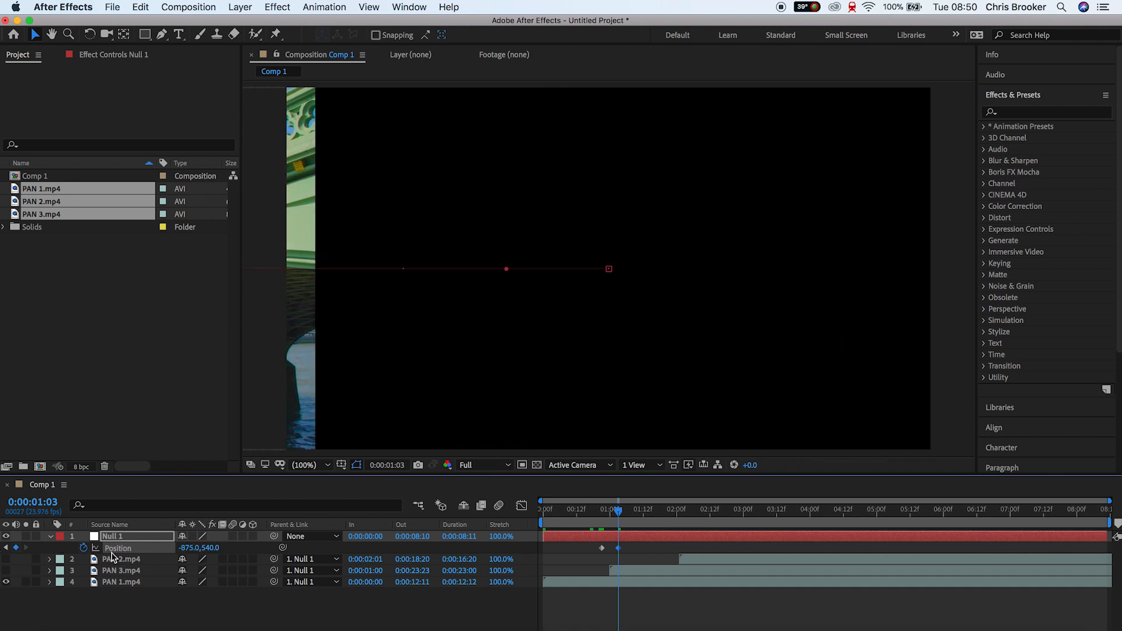
drag(185, 548, 133, 550)
- Show PAN 3.mp4 again and move it right in the composition until it fills the frame, flush with the frame's left edge
click(6, 571)
click(663, 570)
scroll(525, 356, up, 1)
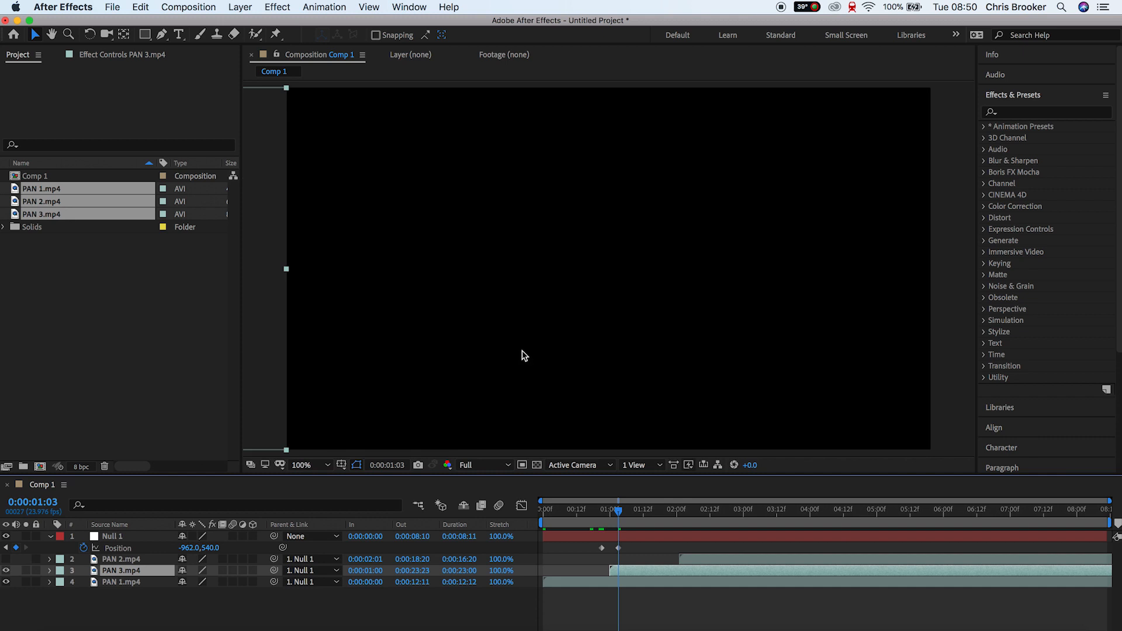
scroll(525, 356, down, 1)
drag(374, 258, 702, 257)
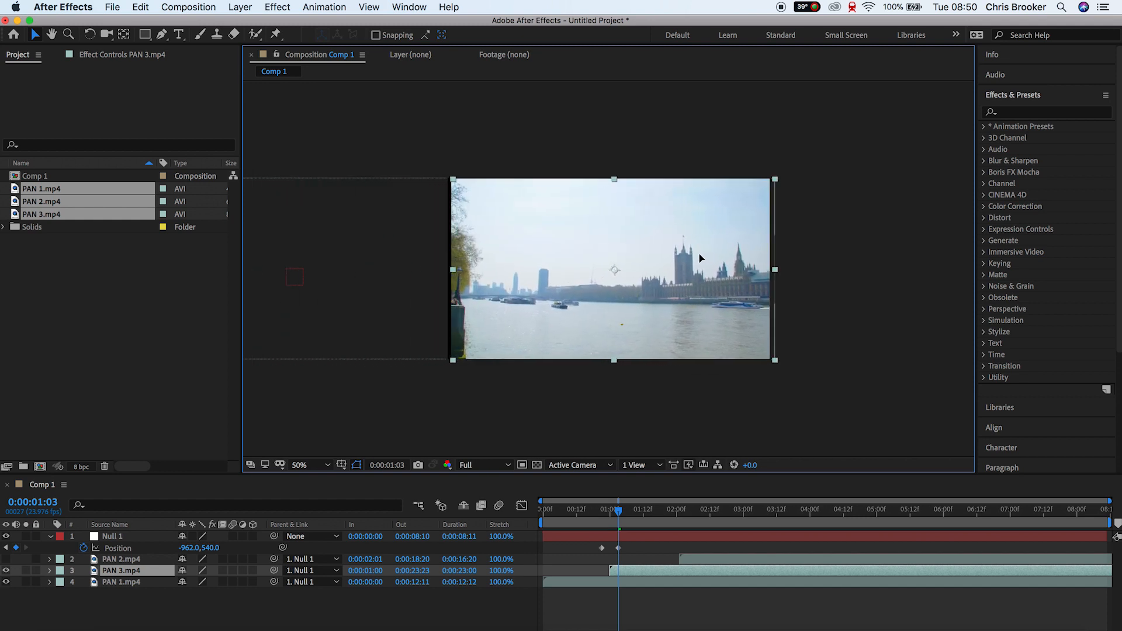
scroll(454, 345, up, 2)
key(space)
drag(393, 384, 704, 150)
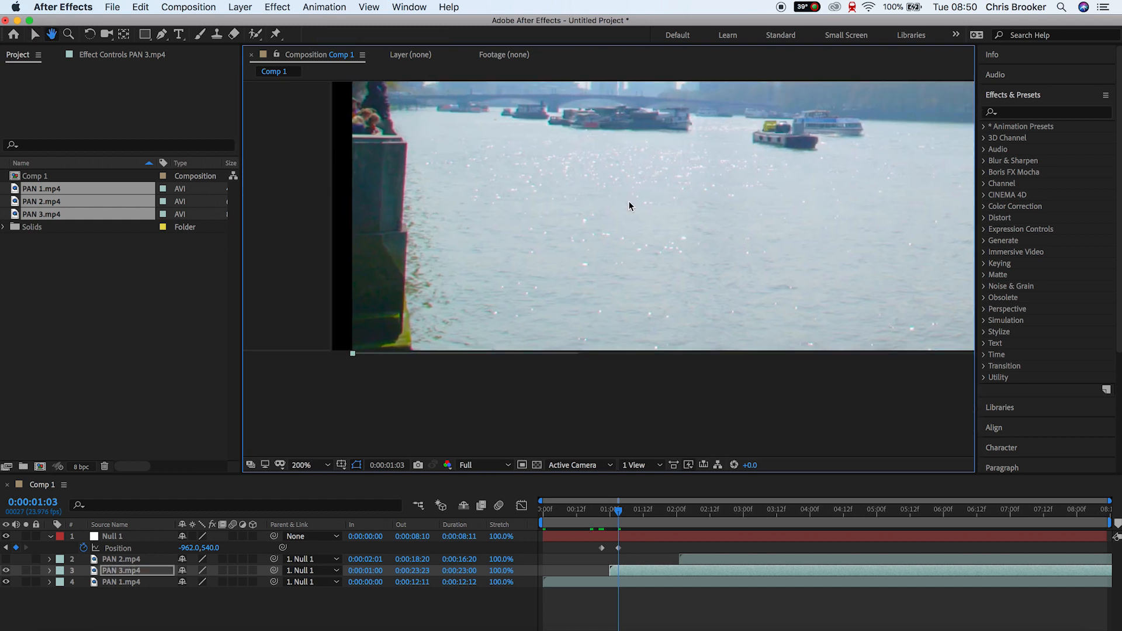
drag(473, 267, 478, 267)
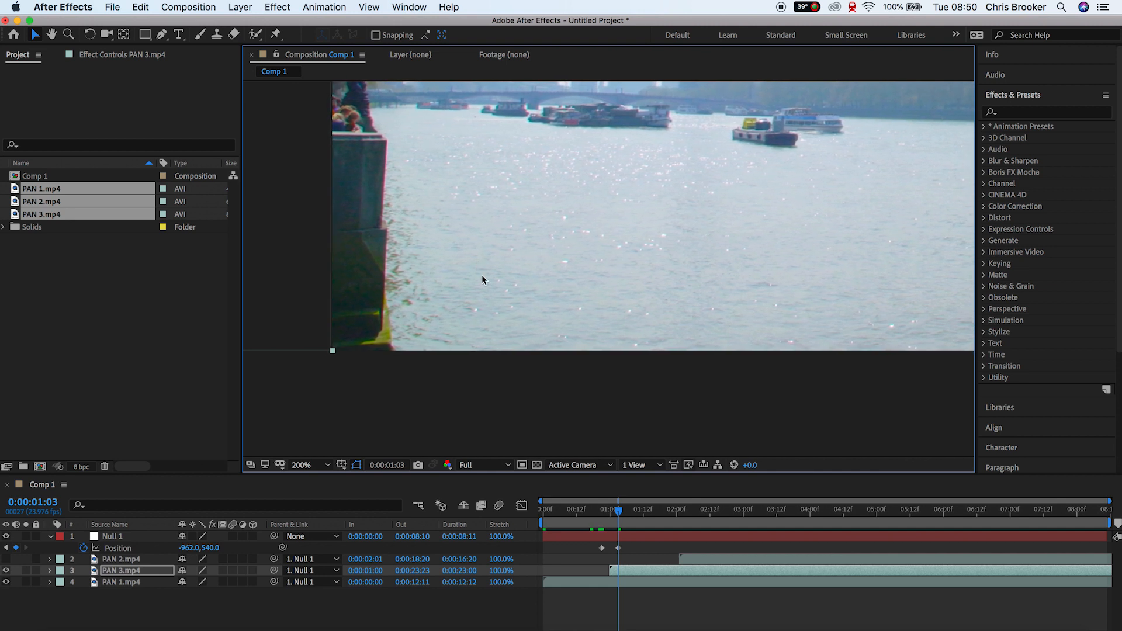
scroll(550, 336, down, 1)
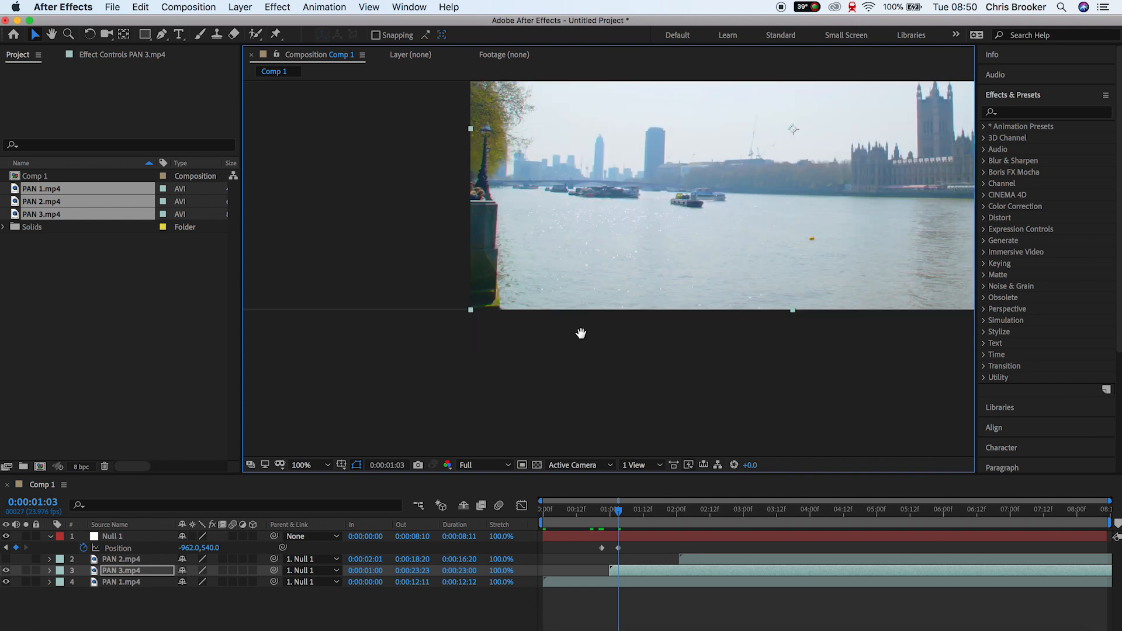
key(space)
drag(577, 269, 656, 360)
- Preview the first transition, and move the null's first Position keyframe and the start of PAN 3.mp4 to 0:00:00:19
drag(619, 513, 602, 515)
click(302, 465)
click(316, 229)
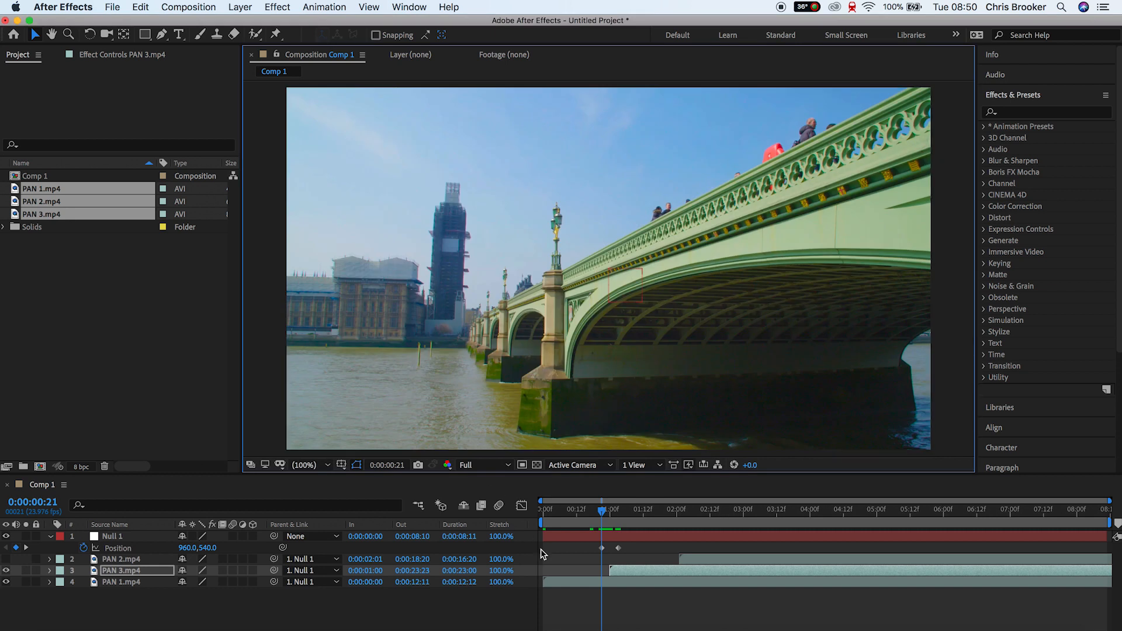
key(space)
key(space)
drag(589, 515, 596, 549)
key(space)
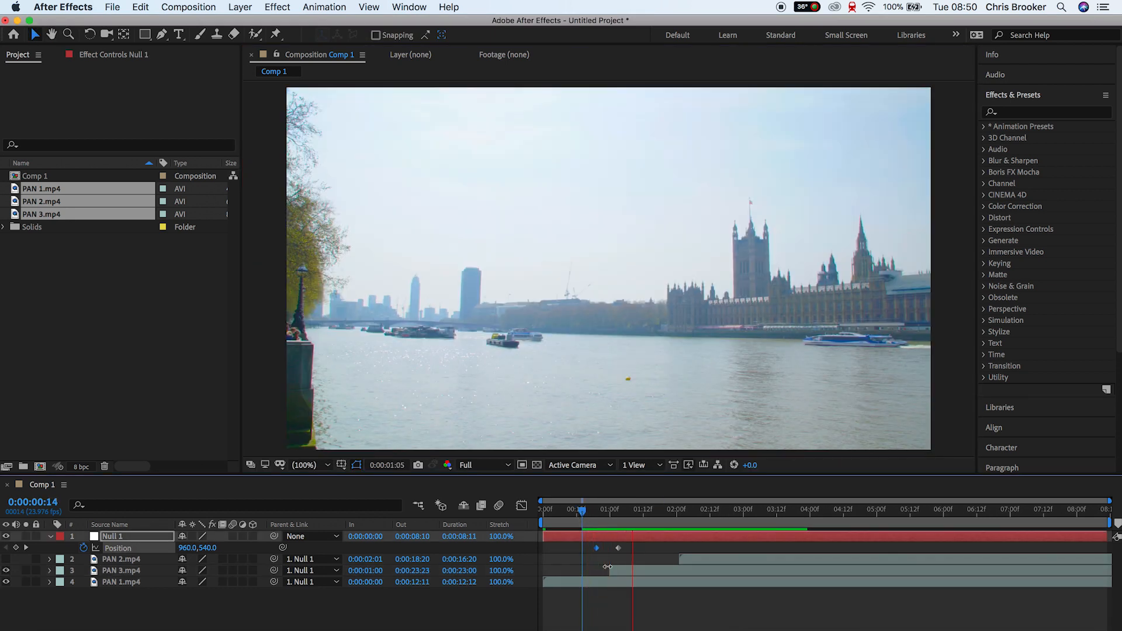
drag(623, 570, 610, 571)
click(589, 513)
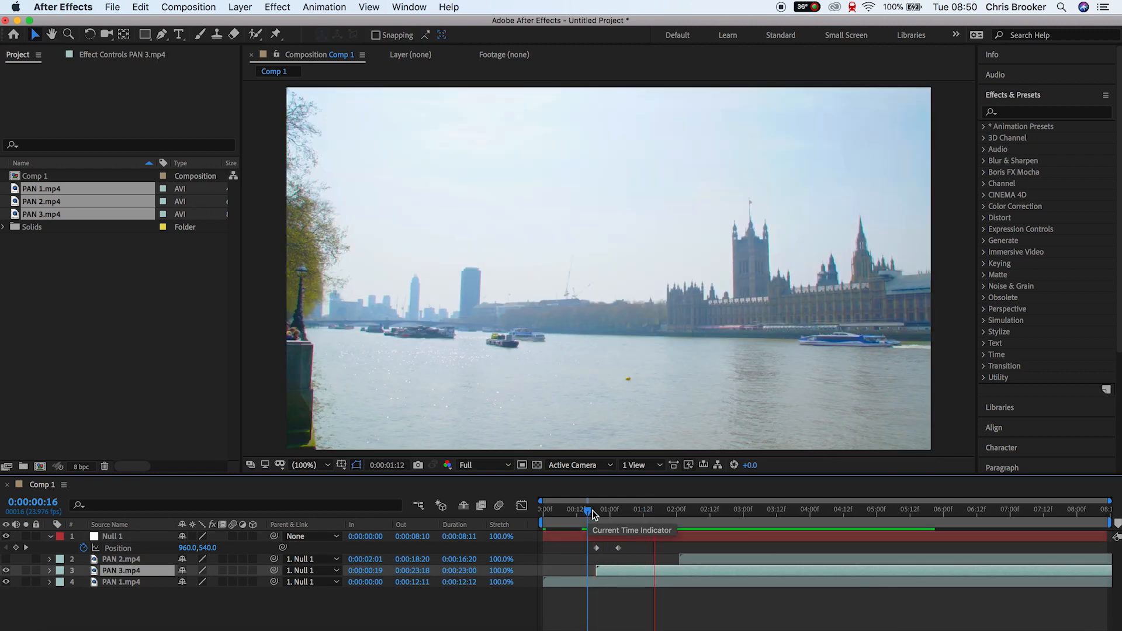
- Add a Position keyframe on the null at 0:00:01:21 that holds its current position
drag(589, 513, 673, 523)
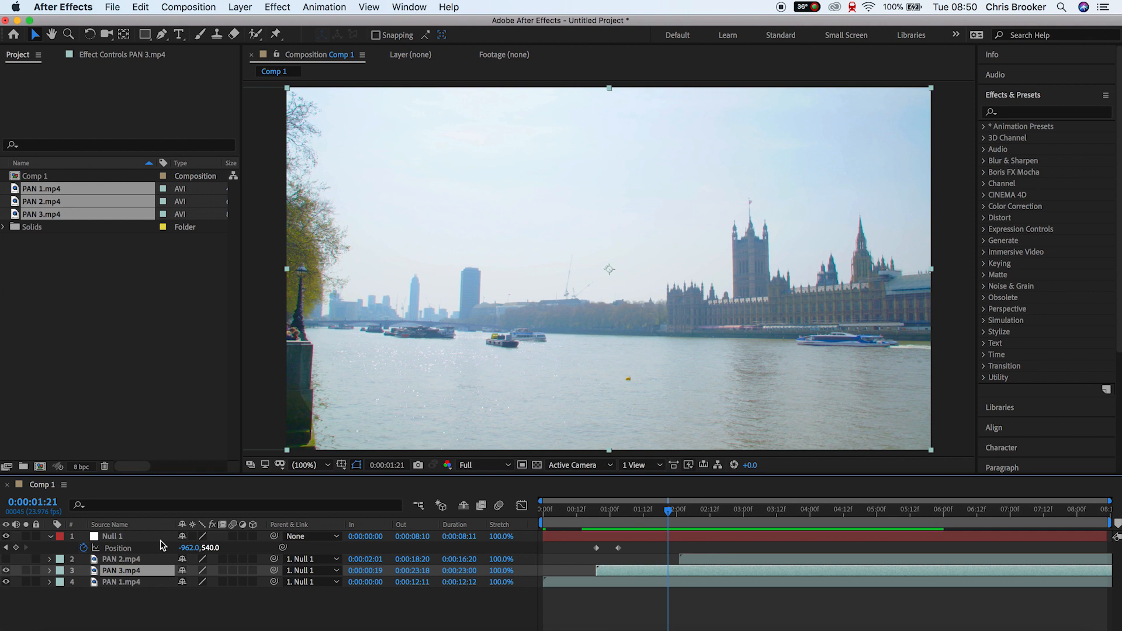
click(123, 538)
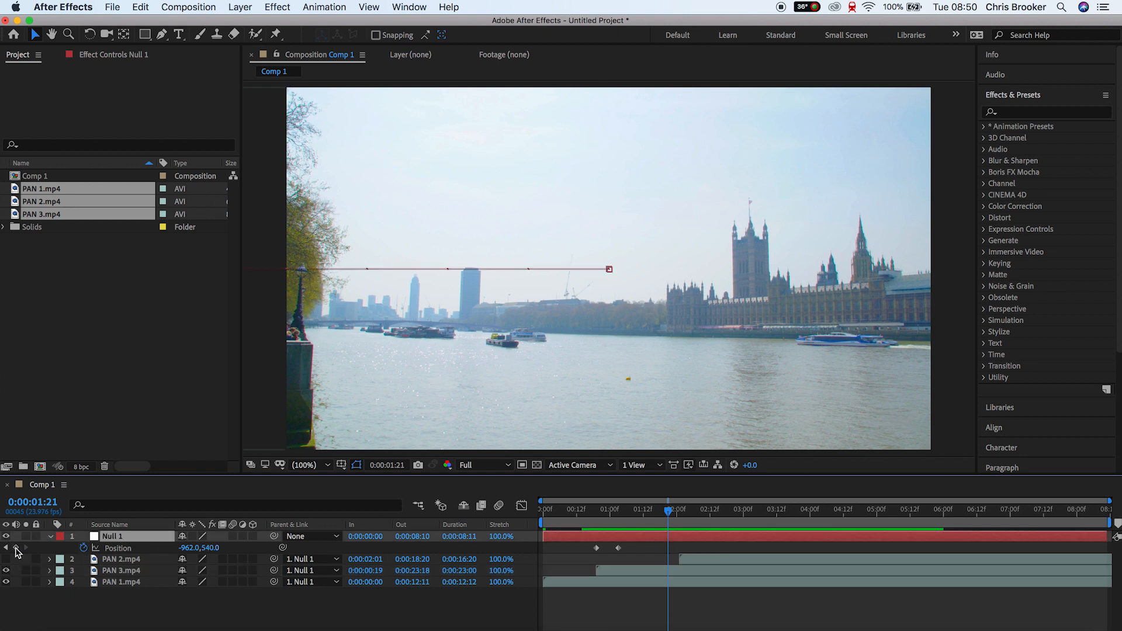
click(16, 548)
- Start PAN 2.mp4 at 0:00:01:21, and set the null's Y position to 1624 at 0:00:02:07
drag(713, 560, 703, 562)
drag(666, 508, 696, 518)
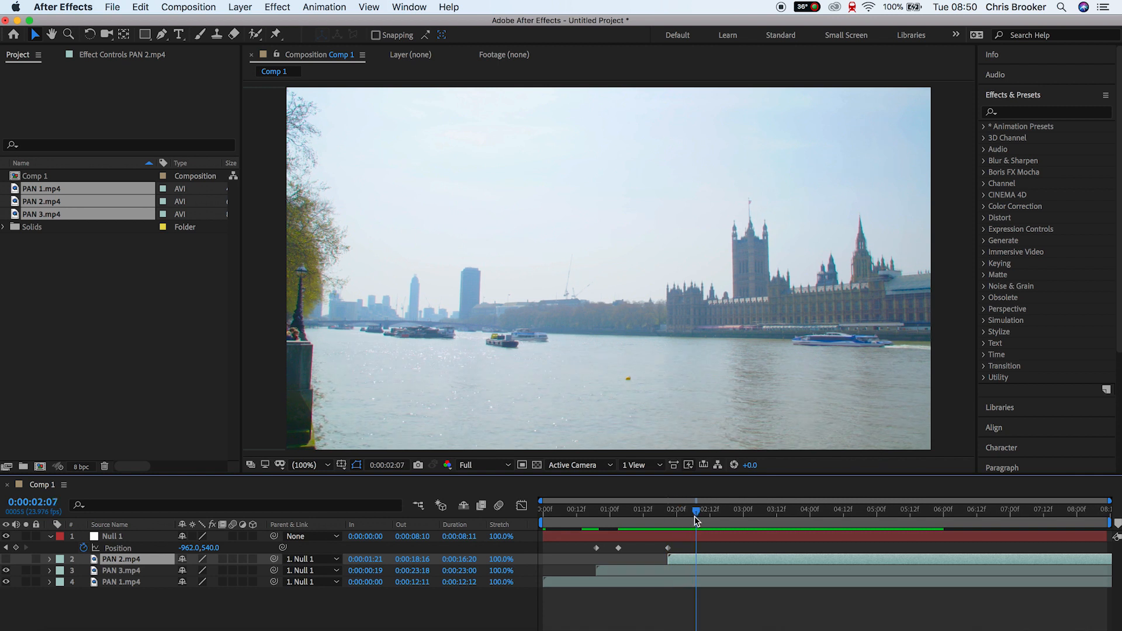
drag(209, 548, 880, 597)
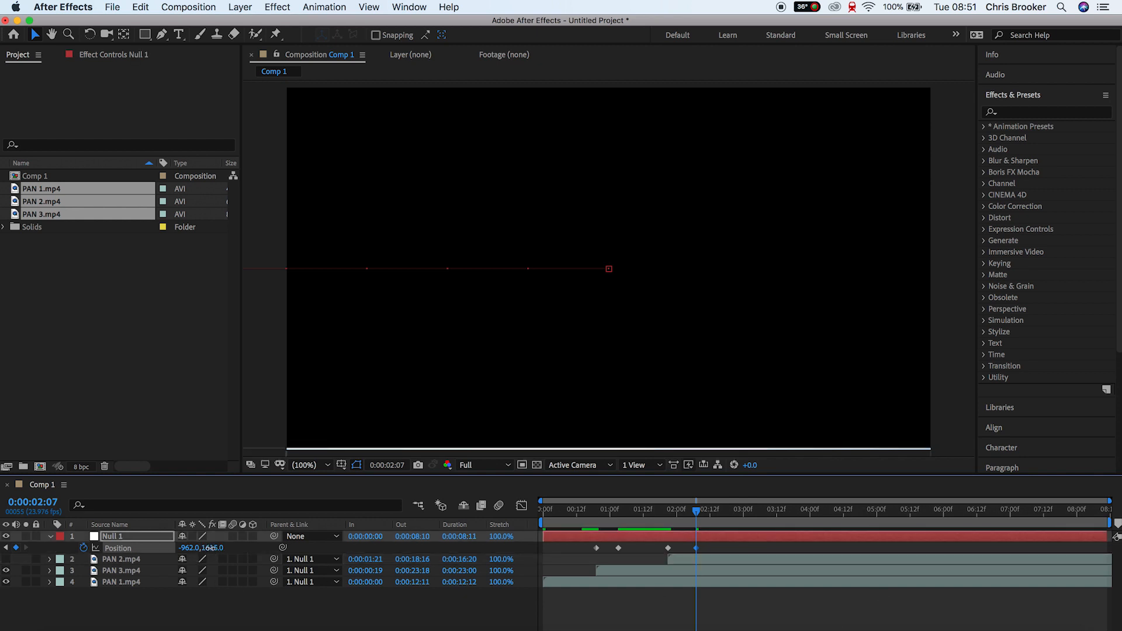
- Show PAN 2.mp4 and position it directly above PAN 3.mp4 so it fills the composition frame at 0:00:02:07
click(750, 559)
drag(5, 559, 5, 571)
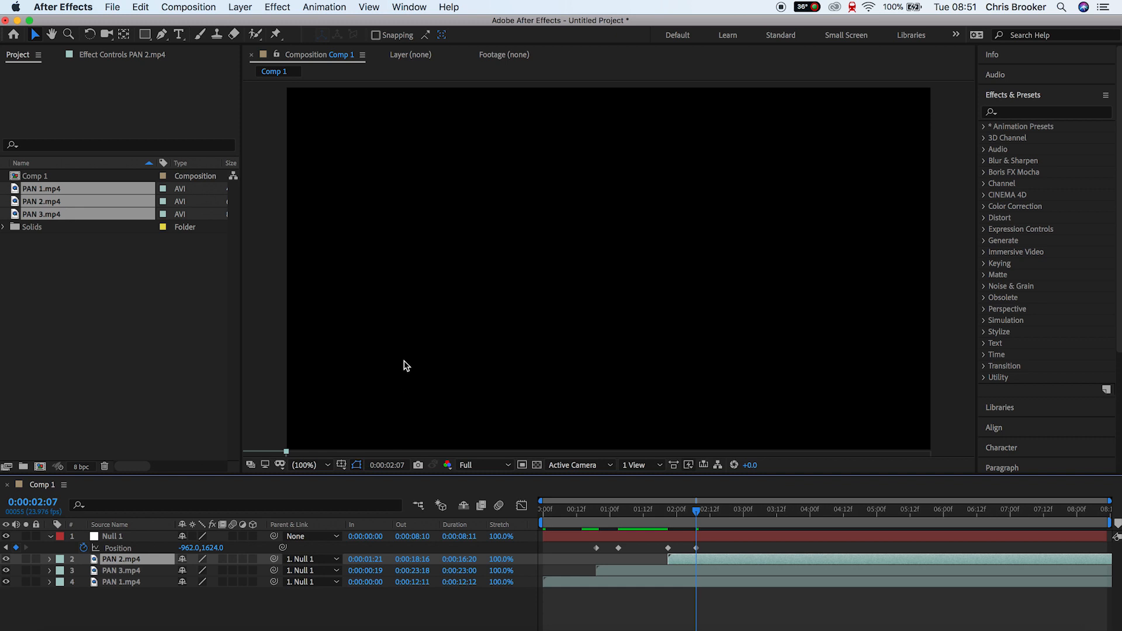
key(comma)
drag(658, 231, 711, 226)
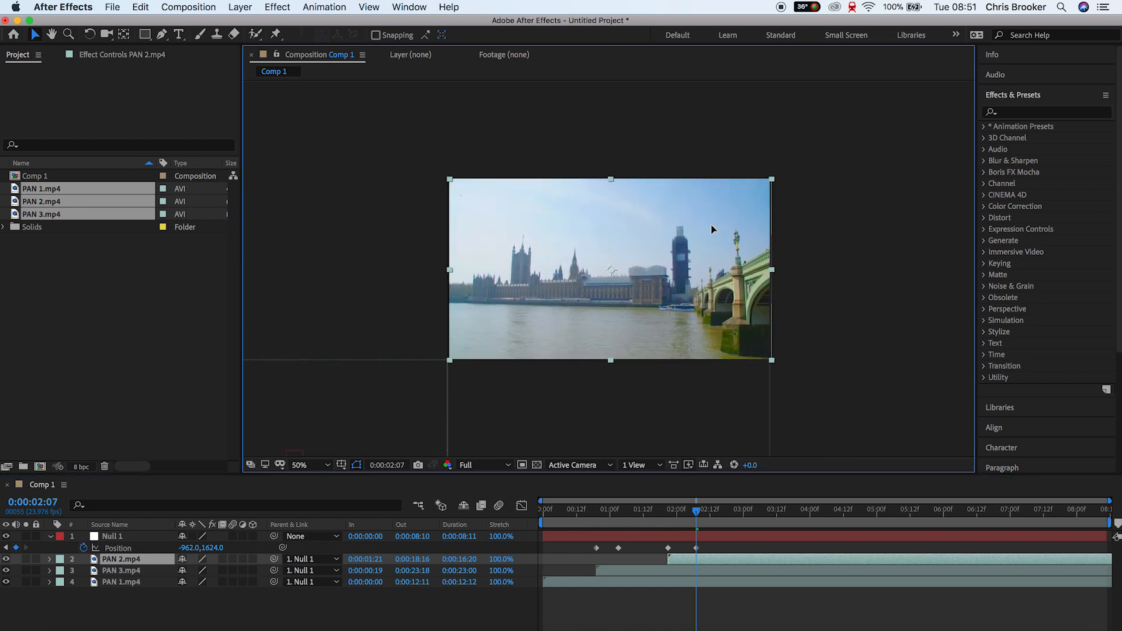
key(period)
key(period)
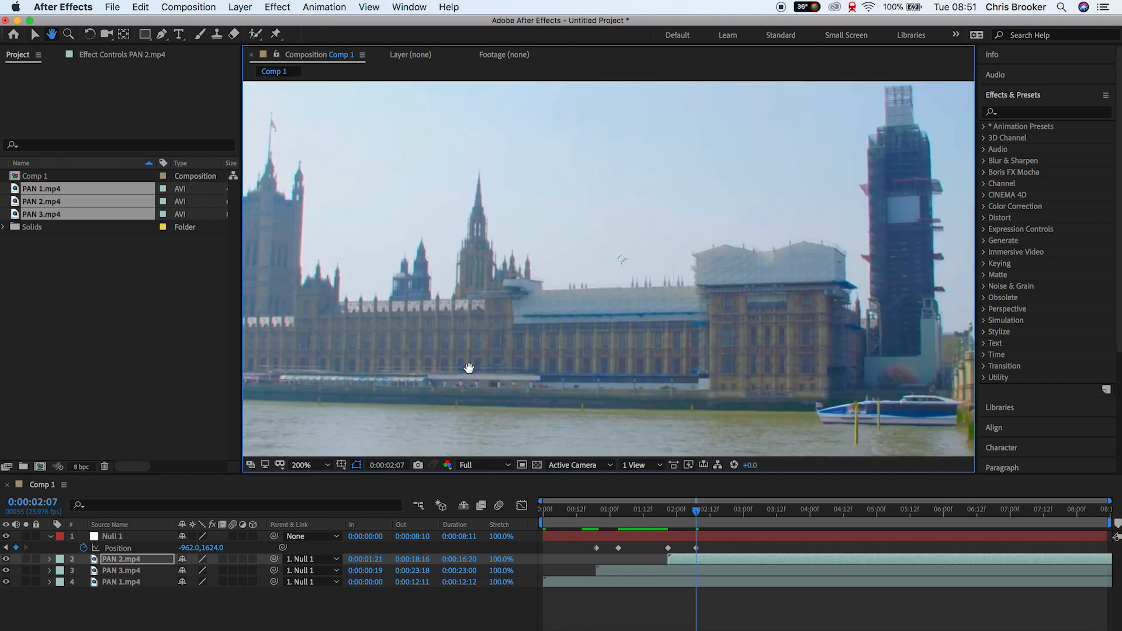
drag(410, 405, 573, 240)
drag(410, 361, 607, 309)
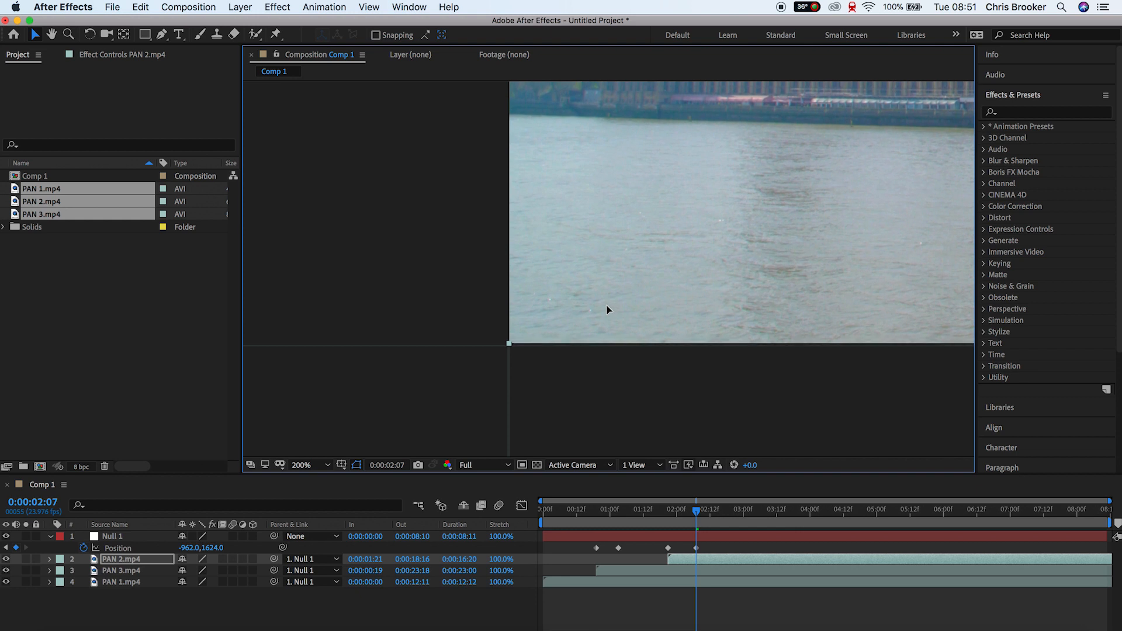
click(310, 466)
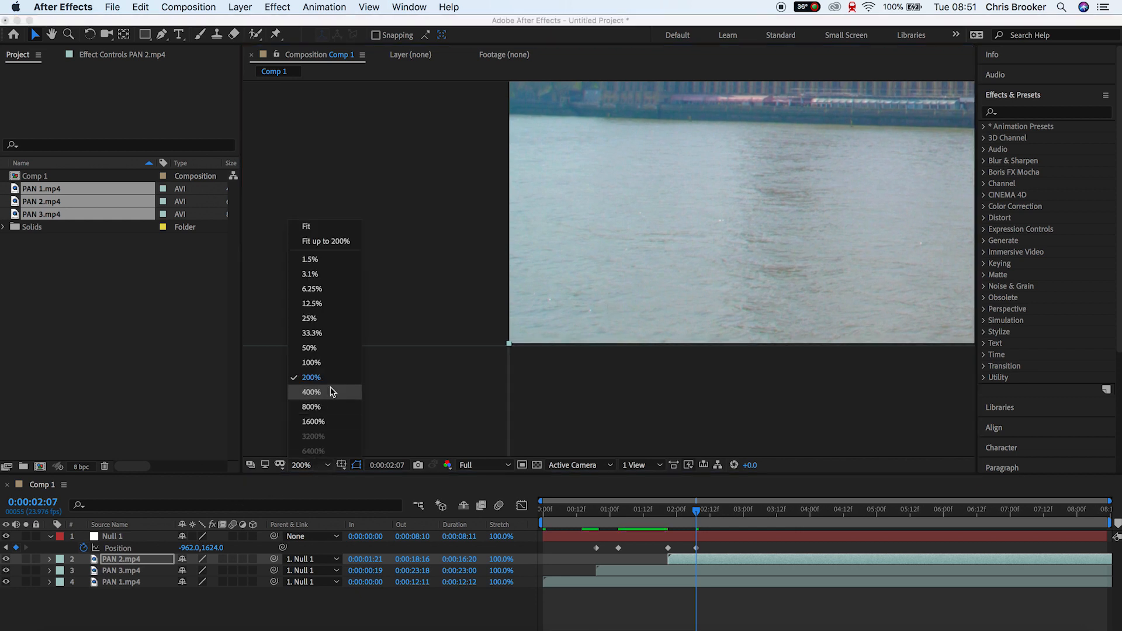
click(325, 241)
- Preview both transitions, nudge PAN 2.mp4 down slightly to close its seam with PAN 3.mp4 at 0:00:02:01, and replay
drag(676, 531, 563, 524)
key(space)
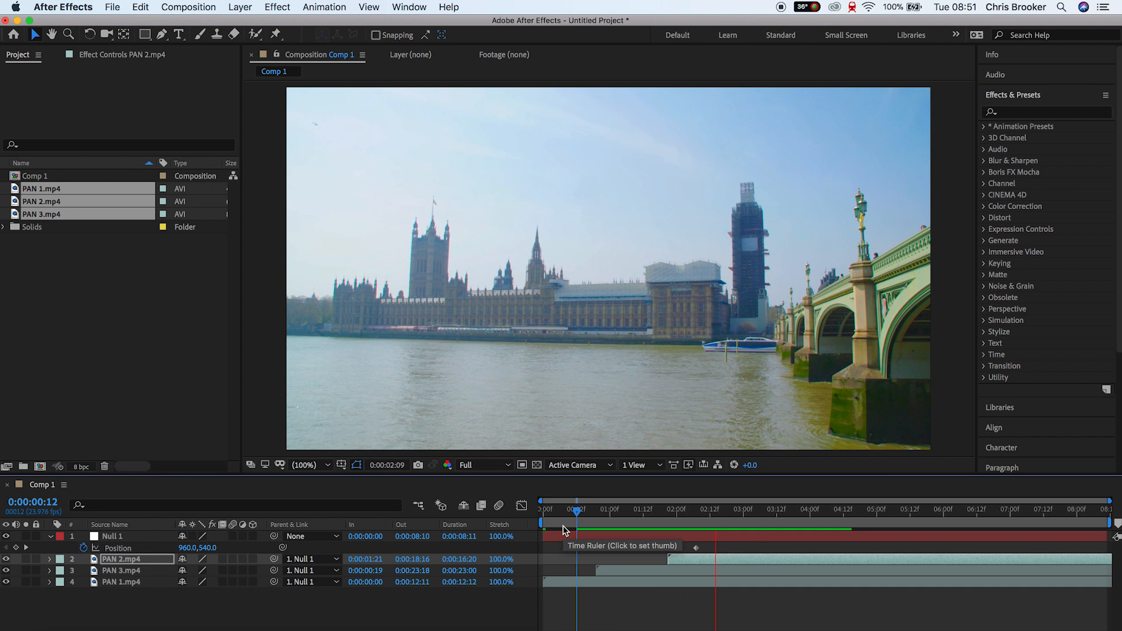
drag(563, 525, 679, 520)
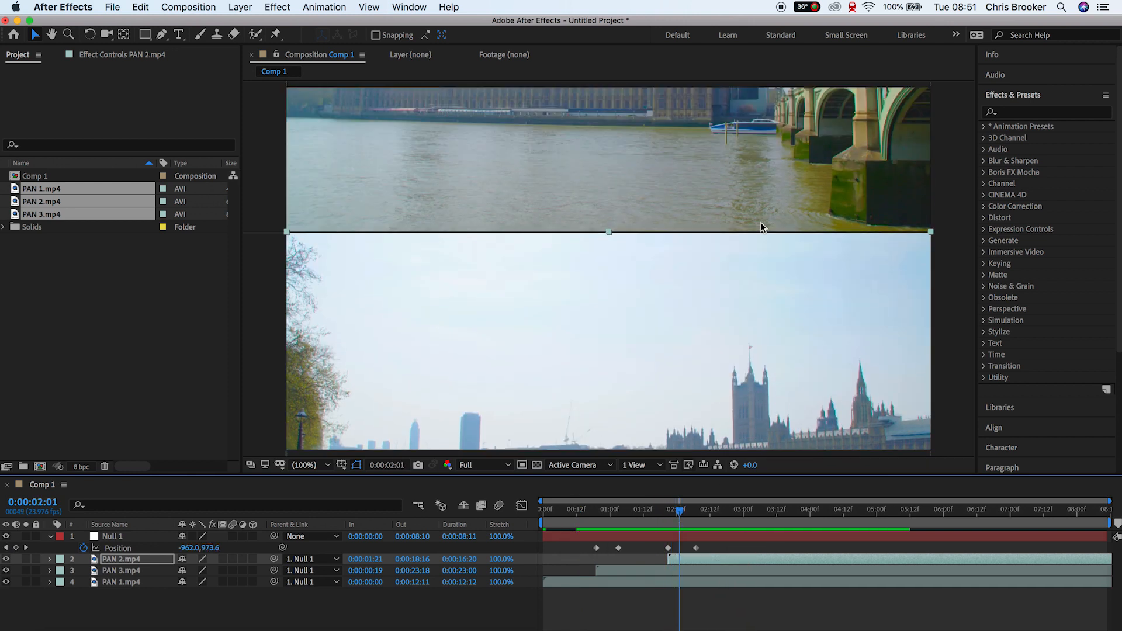
click(731, 212)
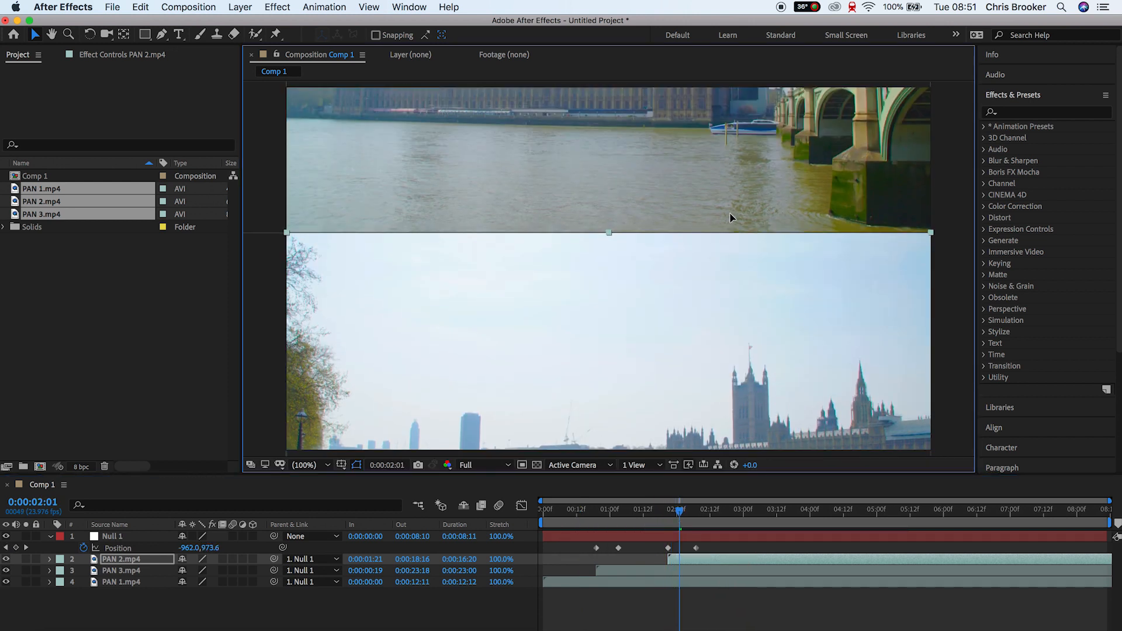
drag(680, 521, 572, 520)
key(space)
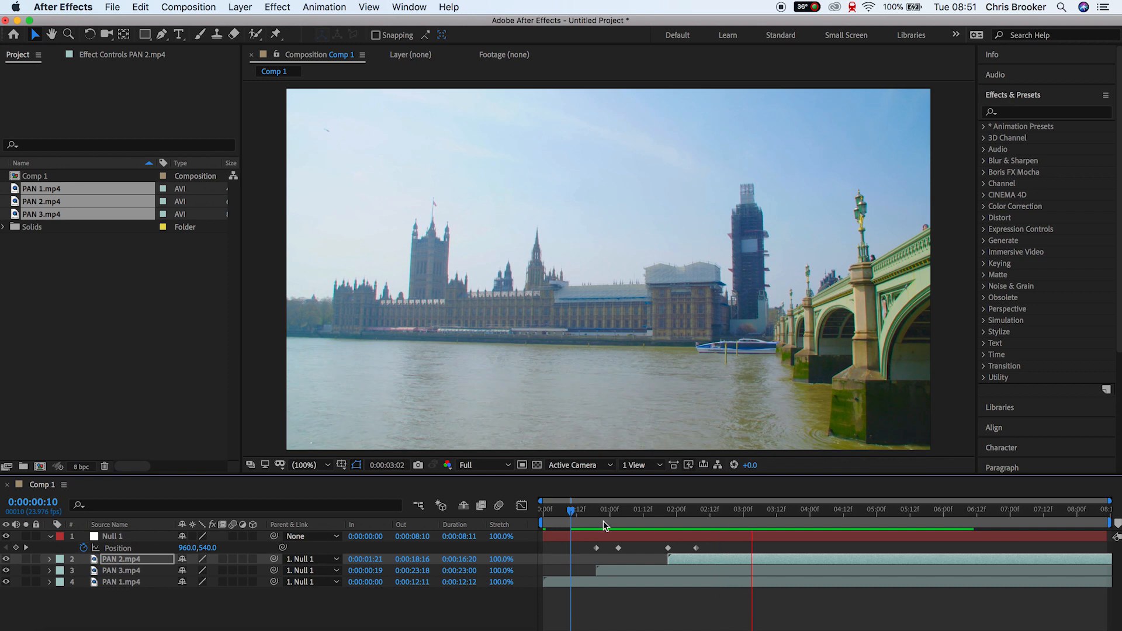
- Replay both pan transitions from just before the first Position keyframe
click(632, 512)
drag(630, 514, 589, 518)
key(space)
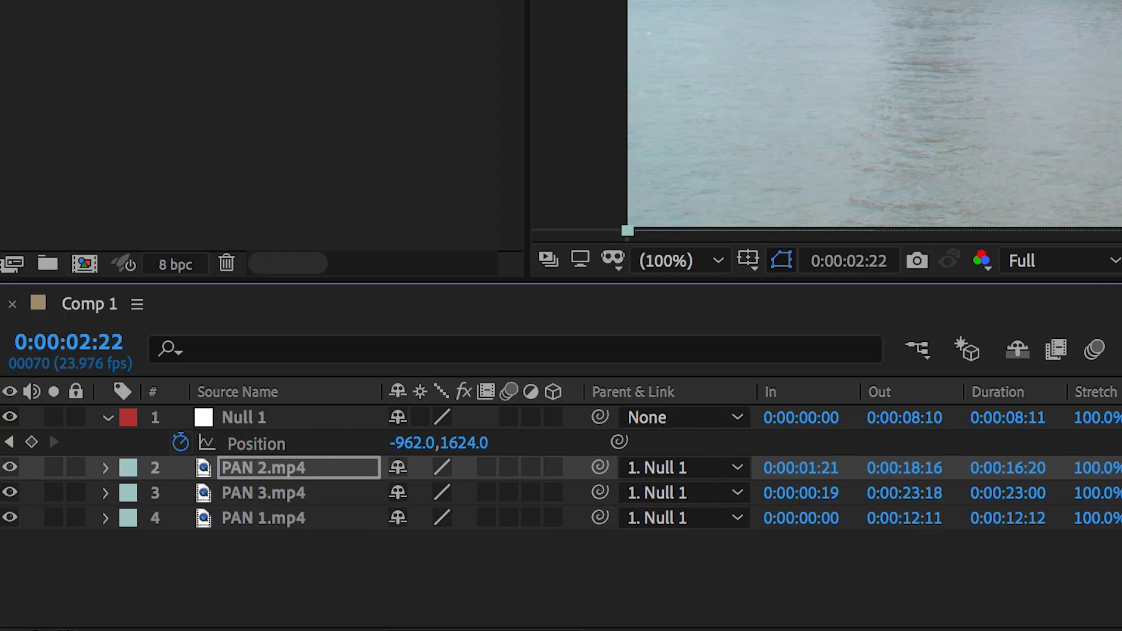
- Enable motion blur on the null and all three PAN clips and for the whole composition, and go back to 0:00:00:14
drag(438, 594, 511, 429)
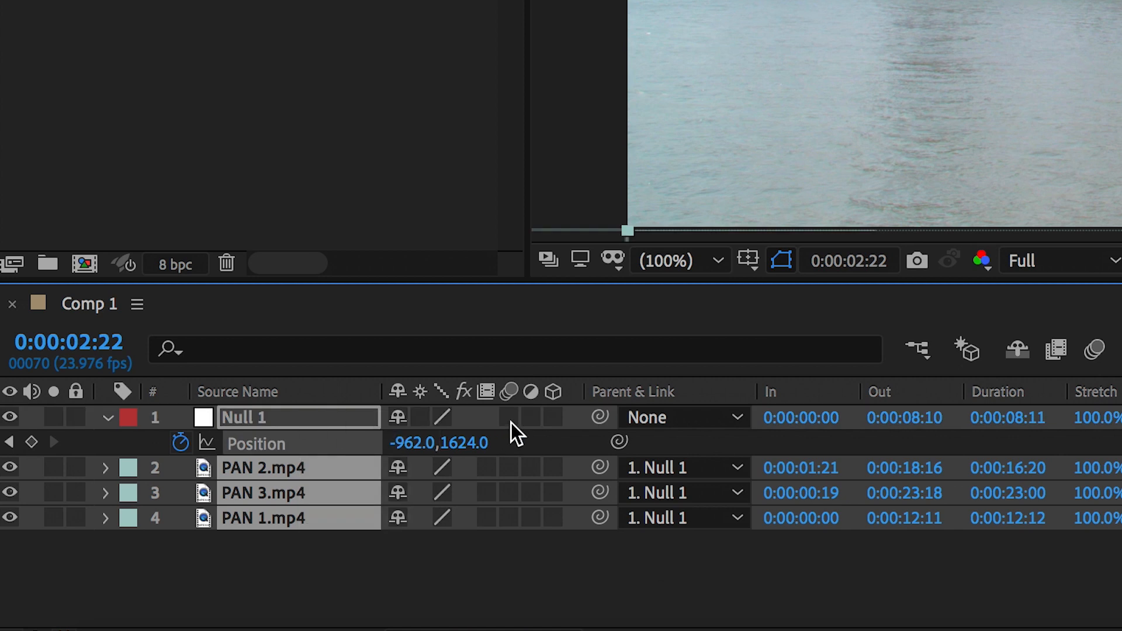
click(510, 420)
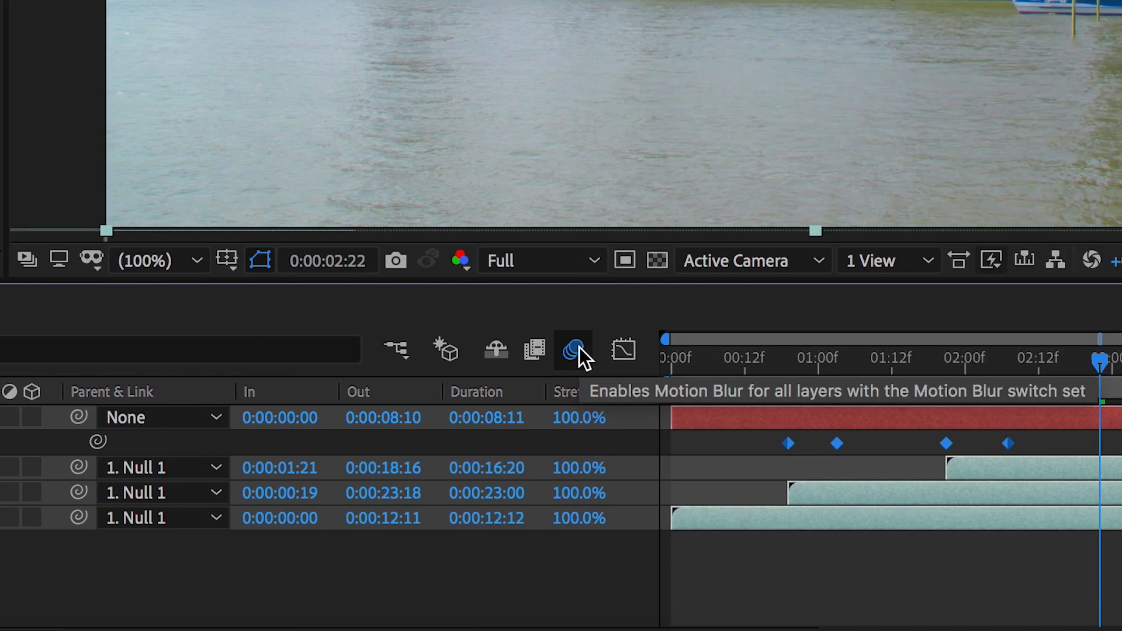
drag(1026, 356, 757, 363)
click(726, 454)
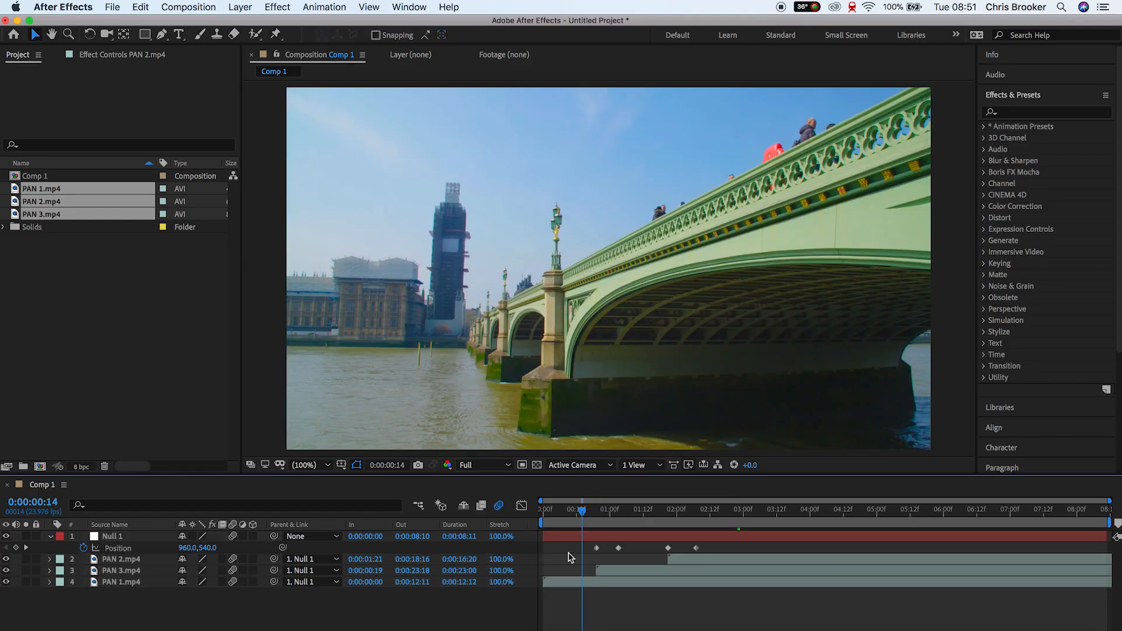
- Preview the motion-blurred transitions from 0:00:00:14, from the start of the composition, and from 0:00:00:10
key(space)
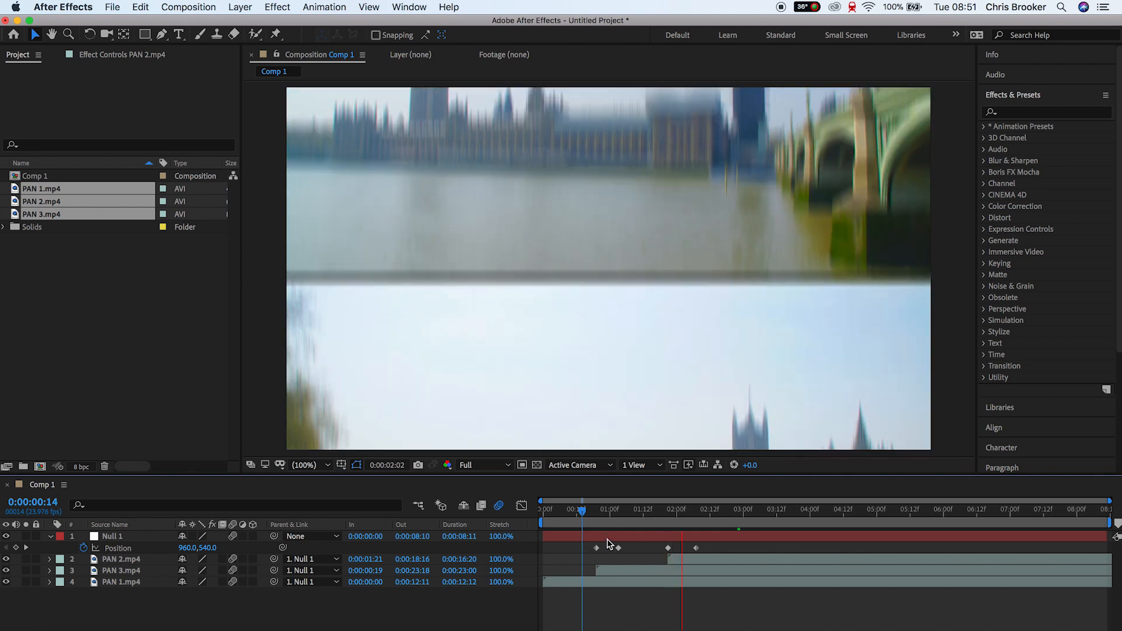
key(space)
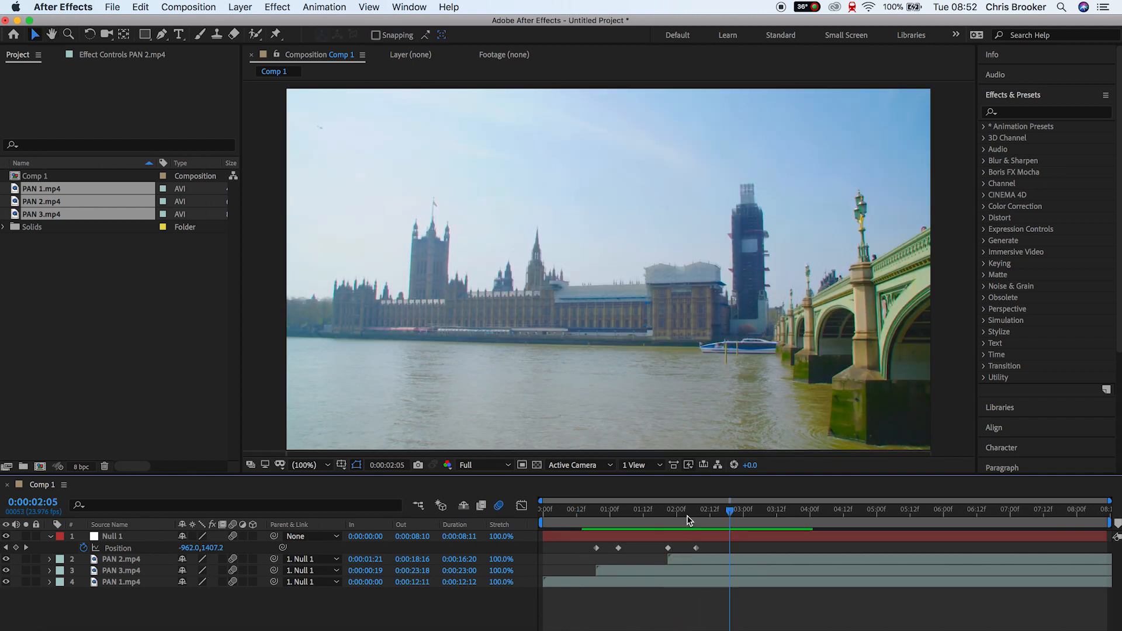
drag(690, 514, 520, 516)
key(space)
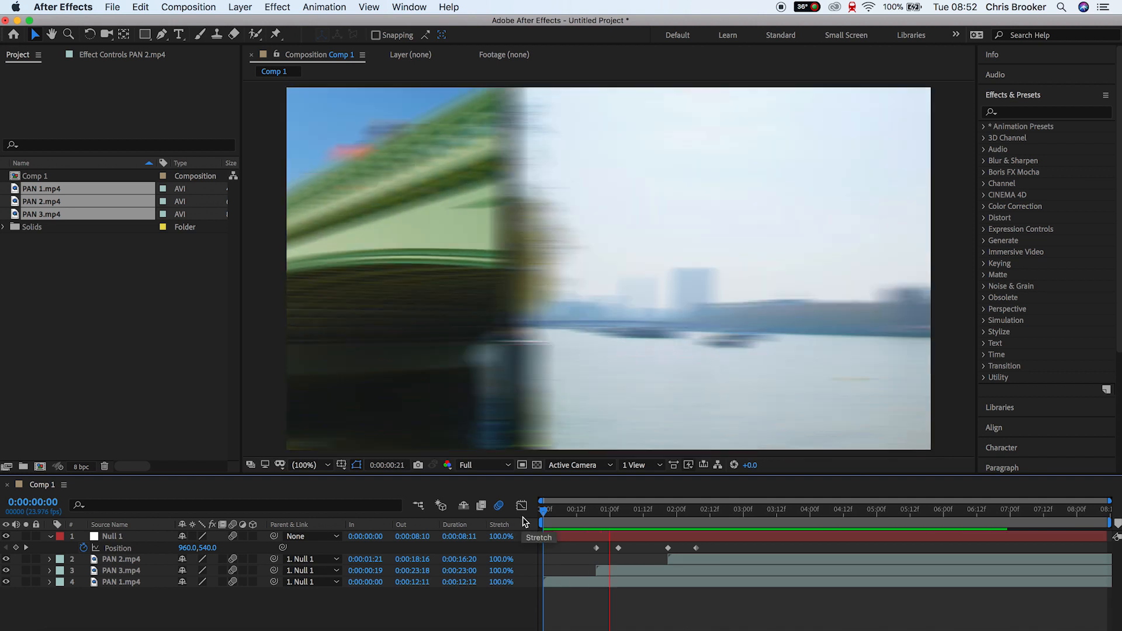
key(space)
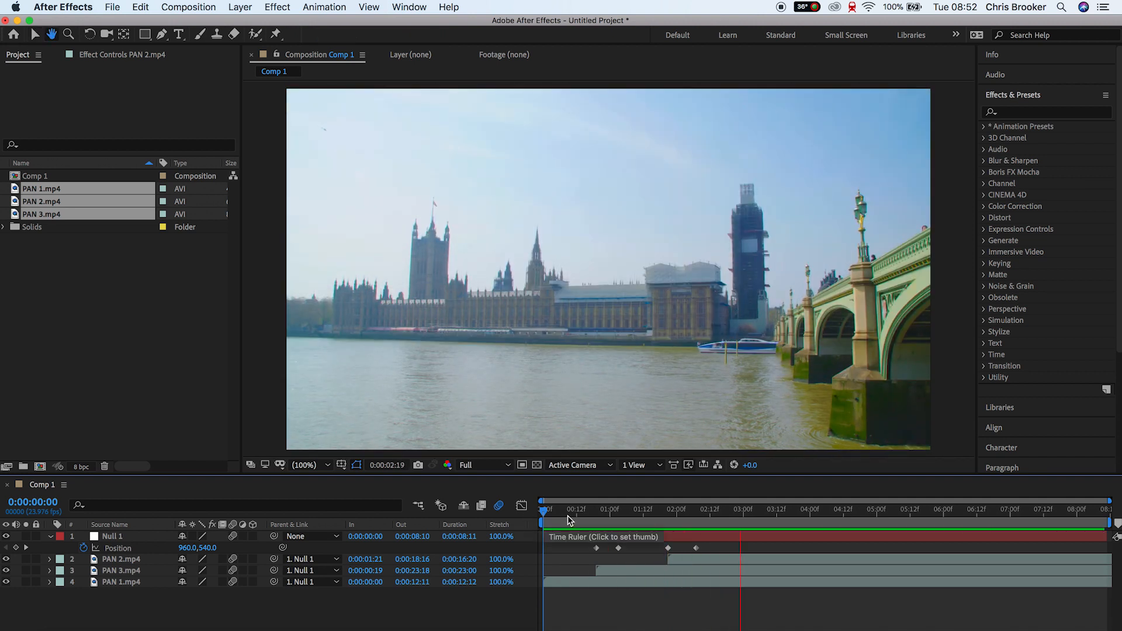
click(572, 513)
key(space)
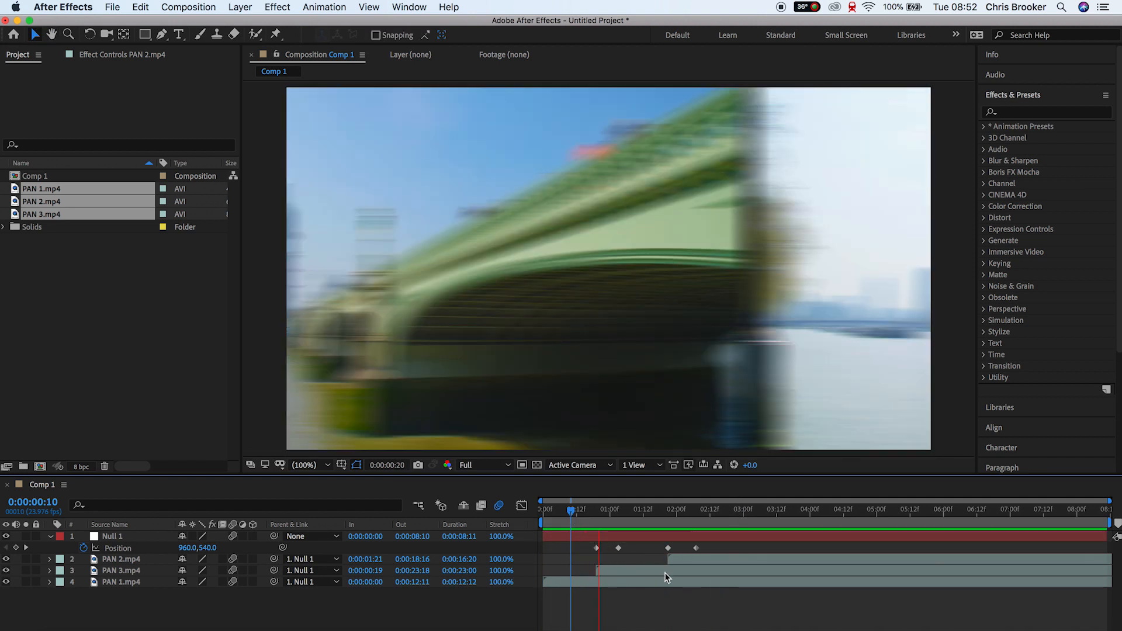
- At 0:00:01:23, create a comp-size solid with its color sampled from the pale sky in the frame
click(694, 549)
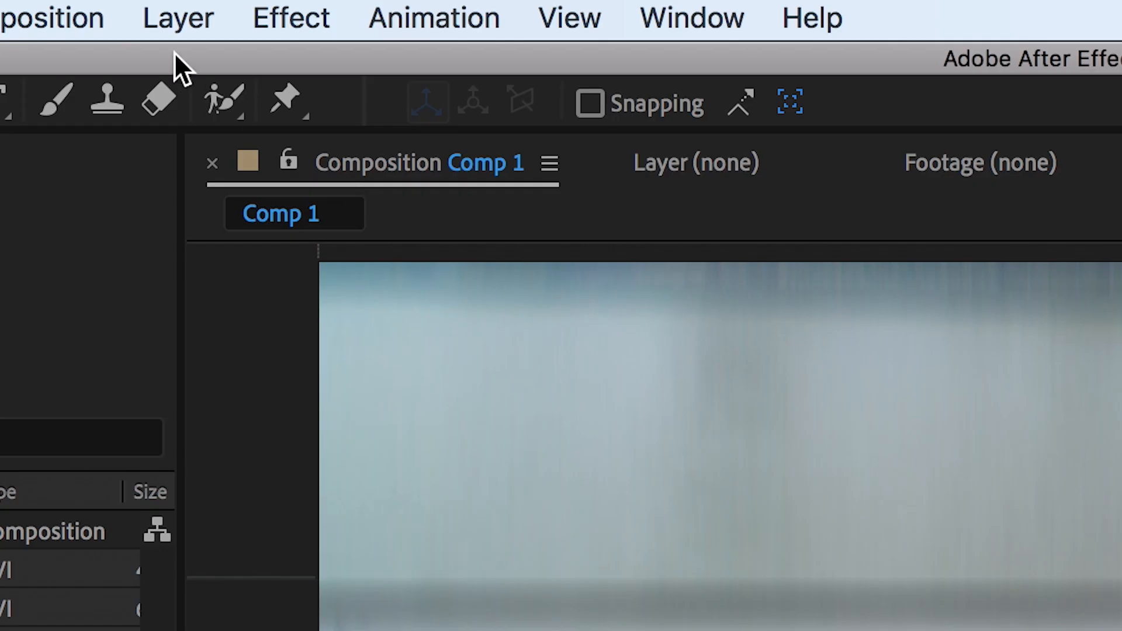
click(241, 8)
mouse_move(251, 24)
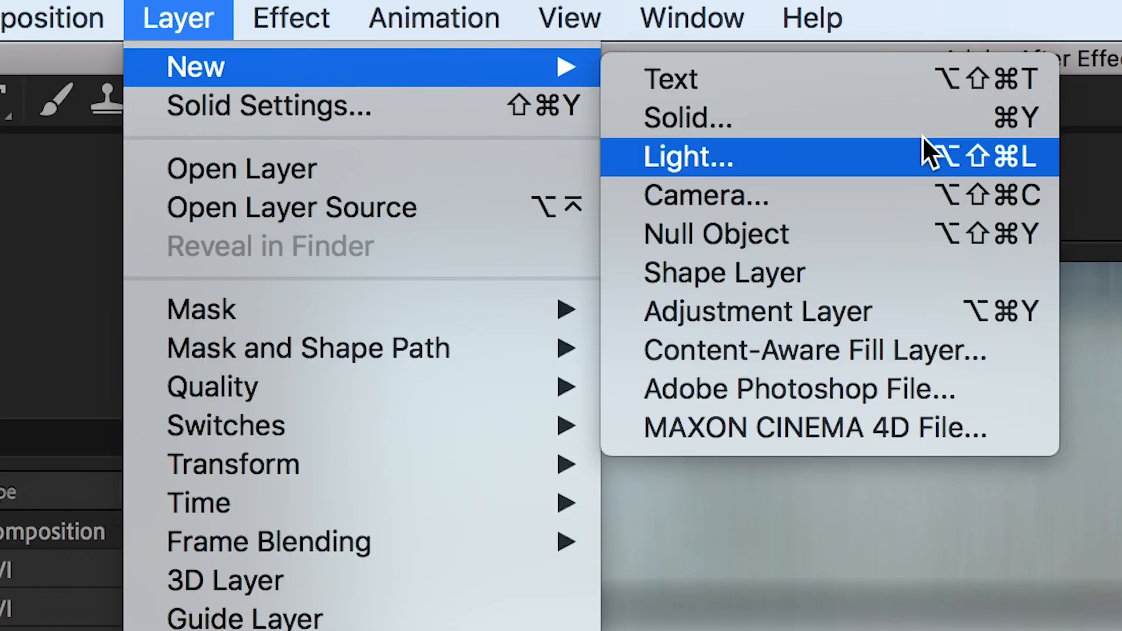
click(965, 111)
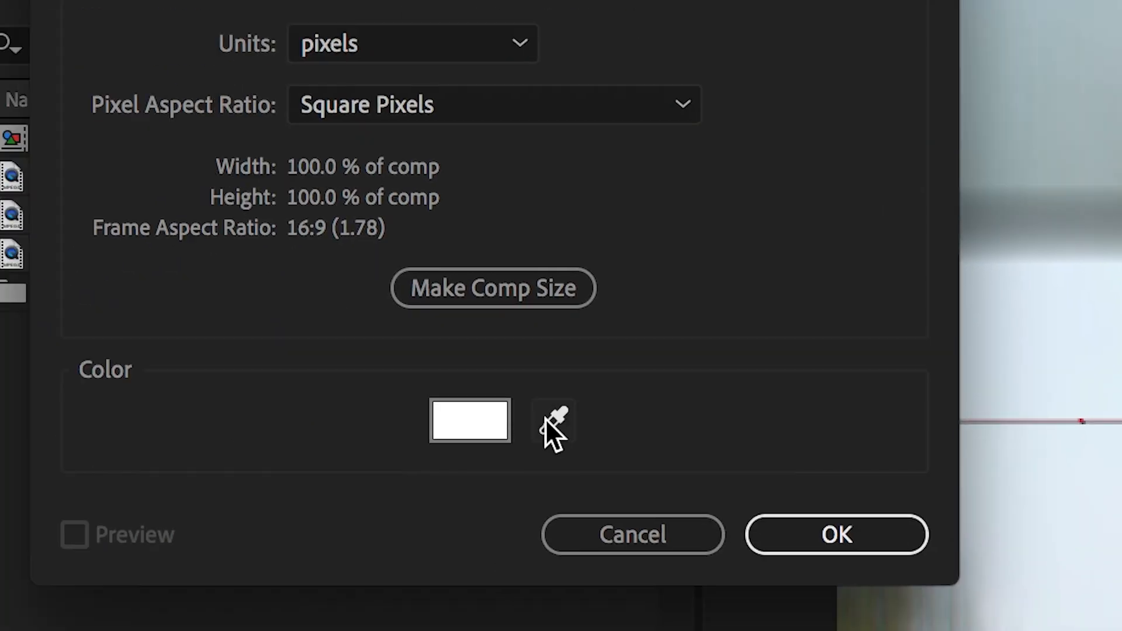
click(552, 426)
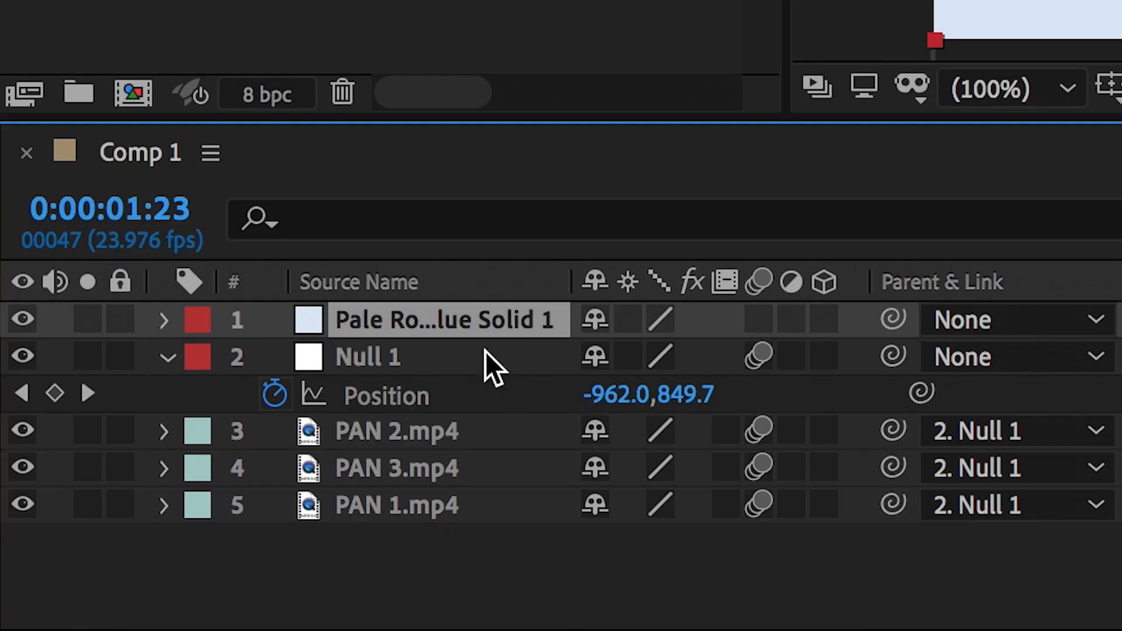
- Place the pale blue solid between PAN 3.mp4 and PAN 1.mp4, and trim it to run from 0:00:01:18 to 0:00:02:05
drag(485, 352, 459, 472)
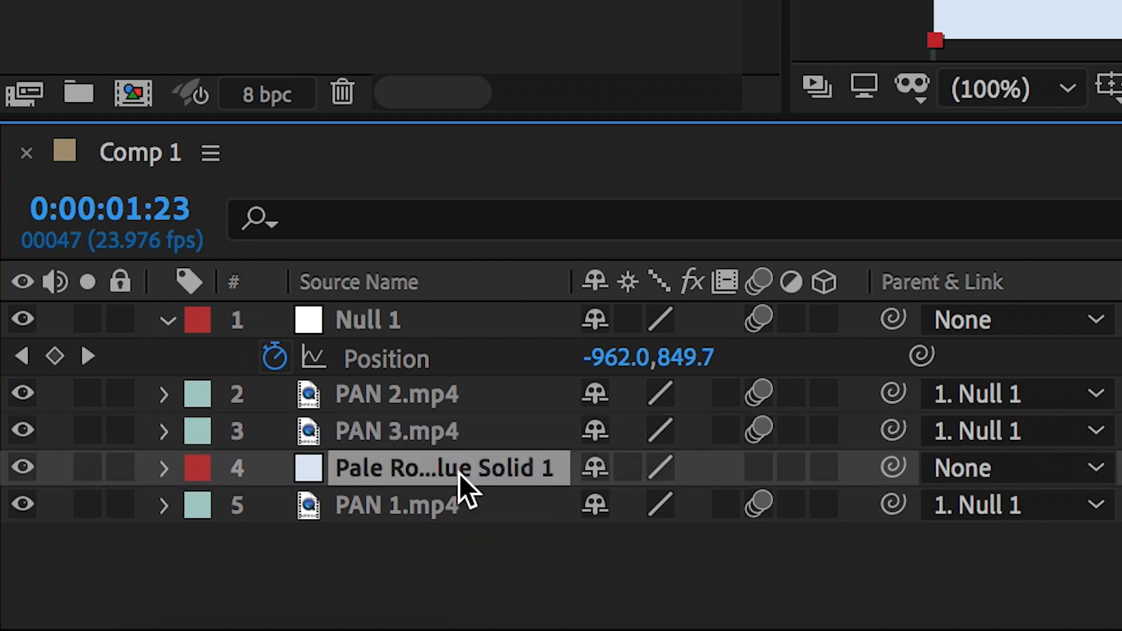
drag(496, 240, 88, 249)
key(super+shift+d)
click(416, 494)
key(Delete)
click(586, 456)
key(super+shift+d)
key(Delete)
- Preview the finished pan transitions repeatedly from 0:00:00:00 to check the seam backed by the solid
key(space)
key(space)
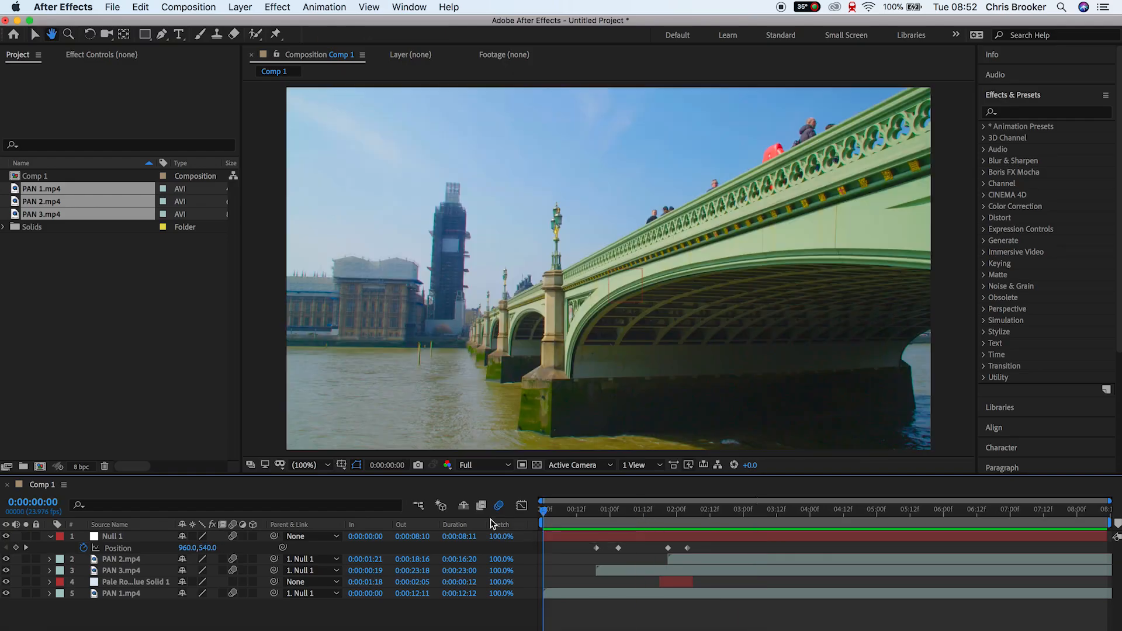
key(space)
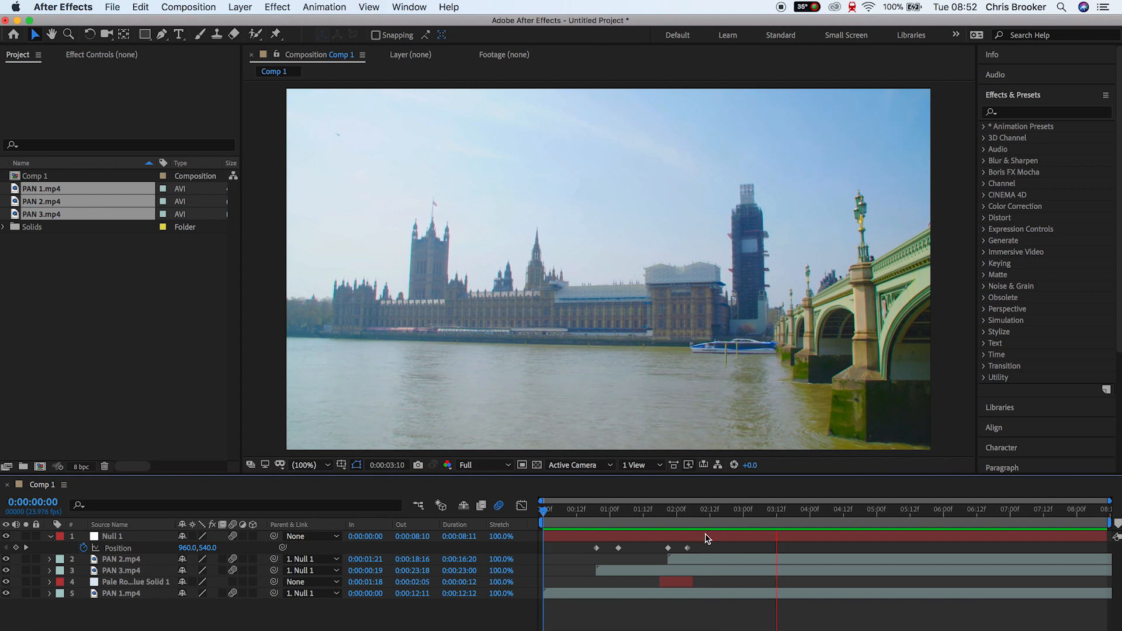
key(space)
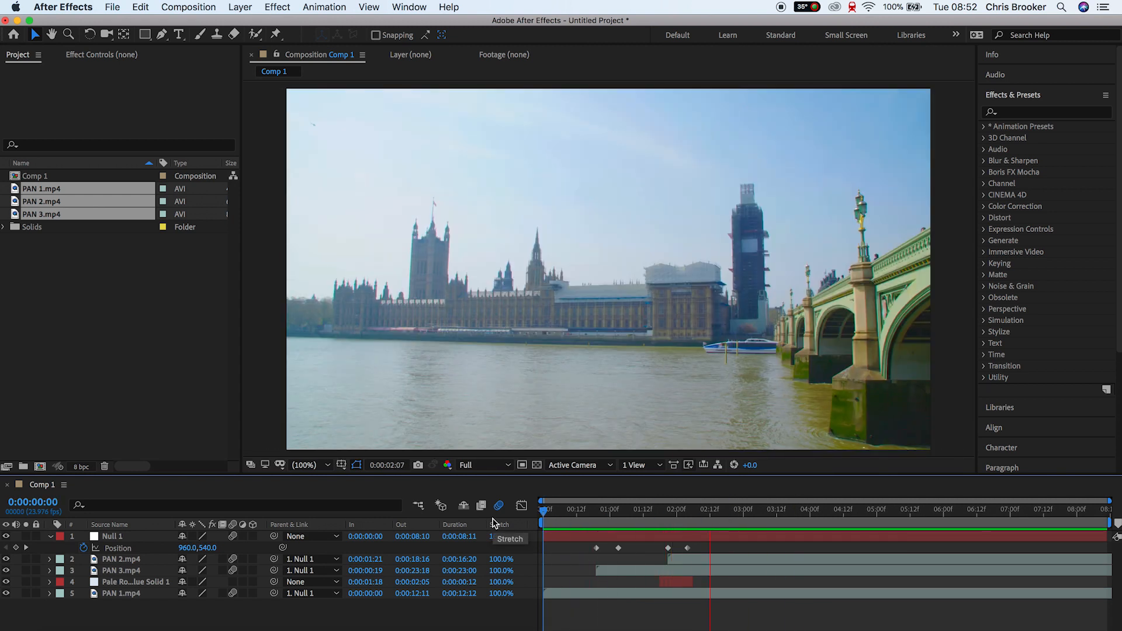
key(space)
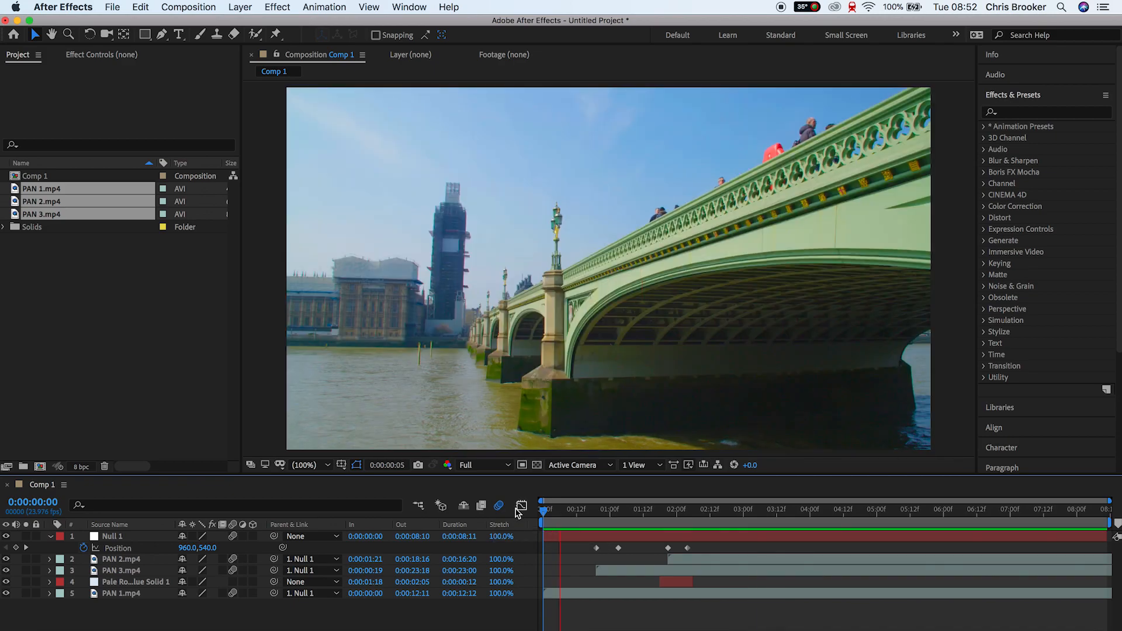